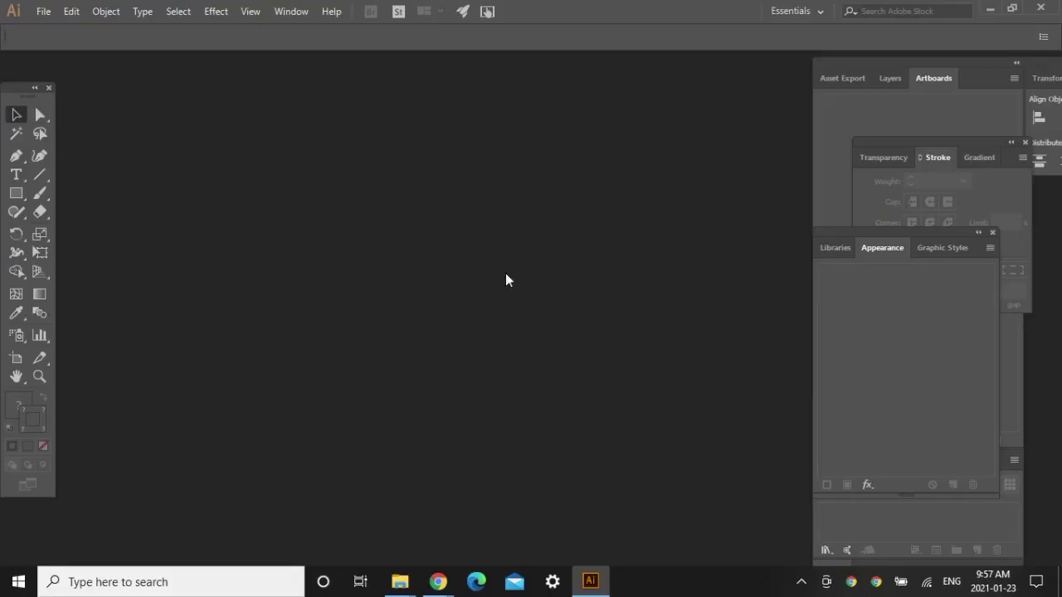
Create a new portrait document, 16 × 20 inches, with one artboard in RGB colour.
left_click(44, 15)
left_click(57, 25)
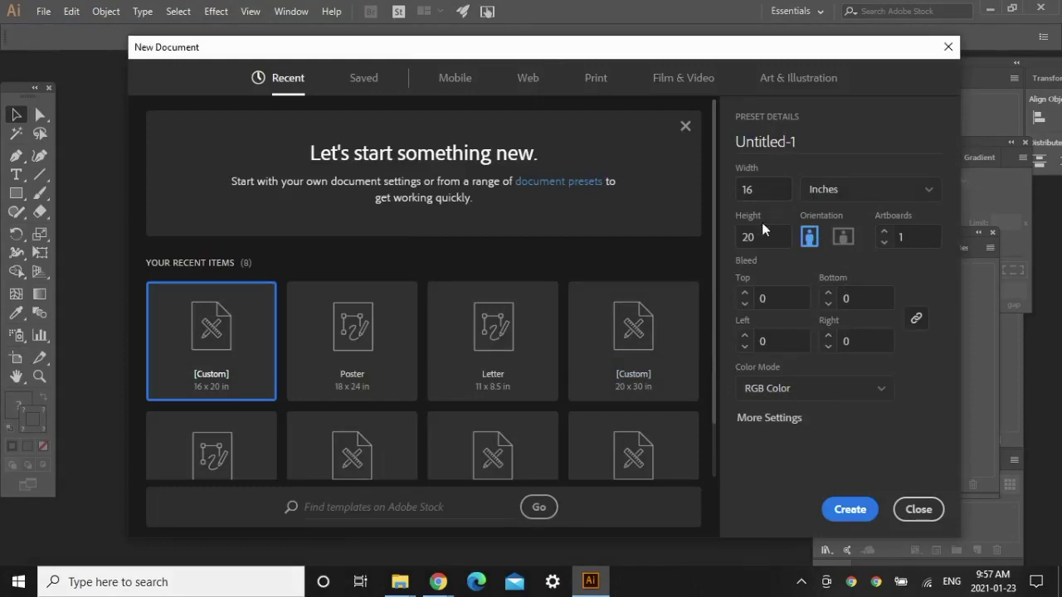
left_click(848, 513)
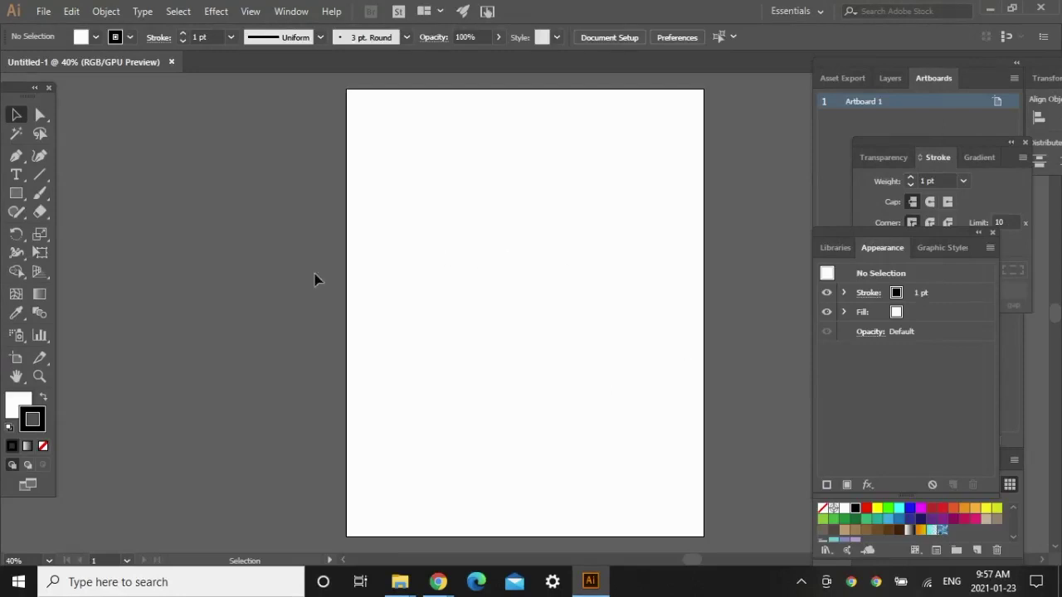
Add a second 16 × 20 inch artboard to the right of the first one.
left_click_drag(679, 554, 708, 557)
key("ctrl+minus")
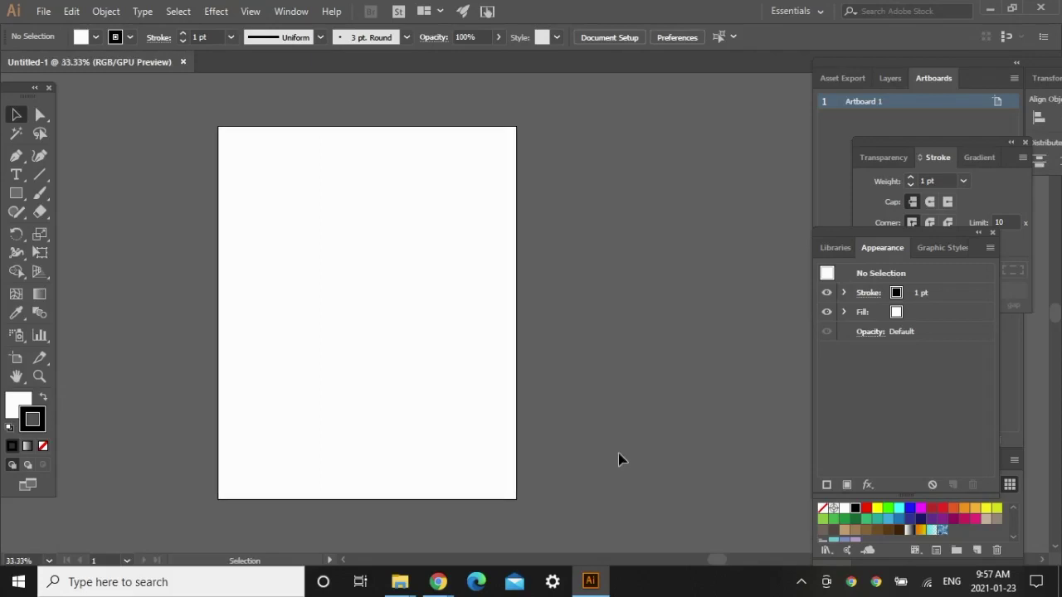
left_click_drag(714, 564, 725, 561)
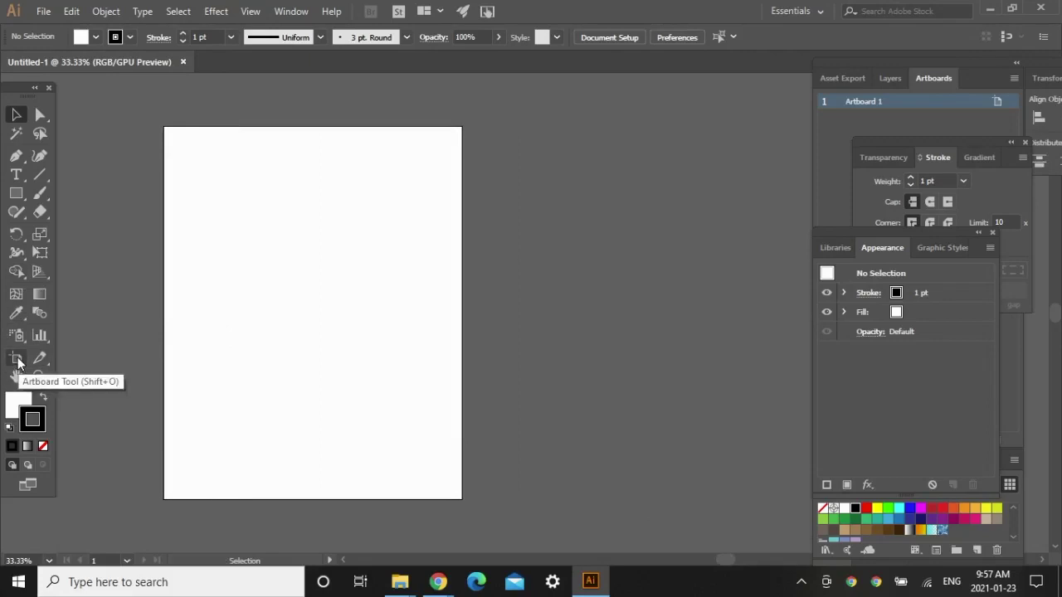
left_click(17, 360)
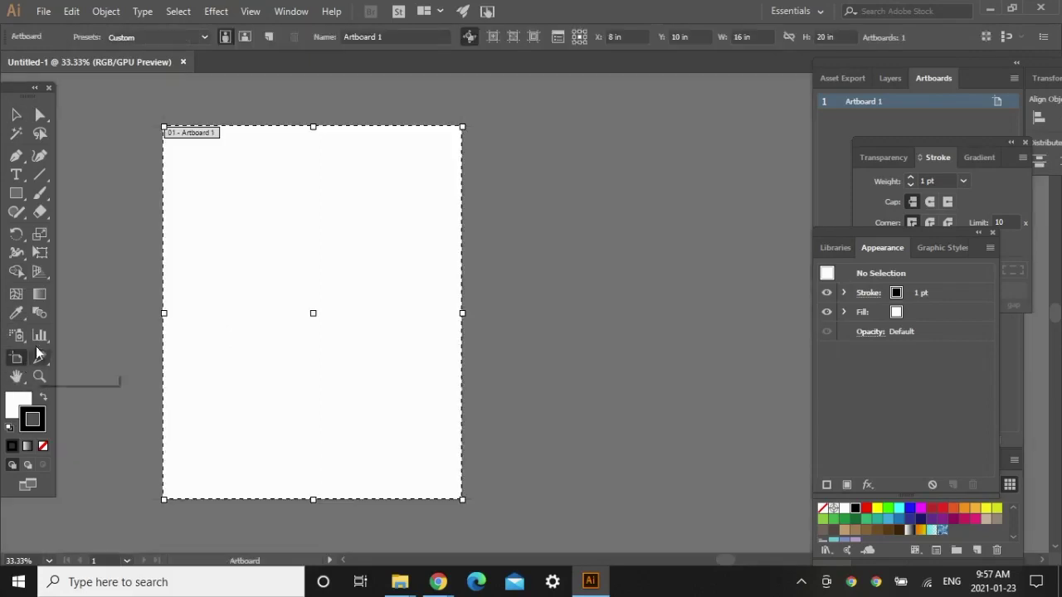
left_click(270, 37)
left_click(479, 127)
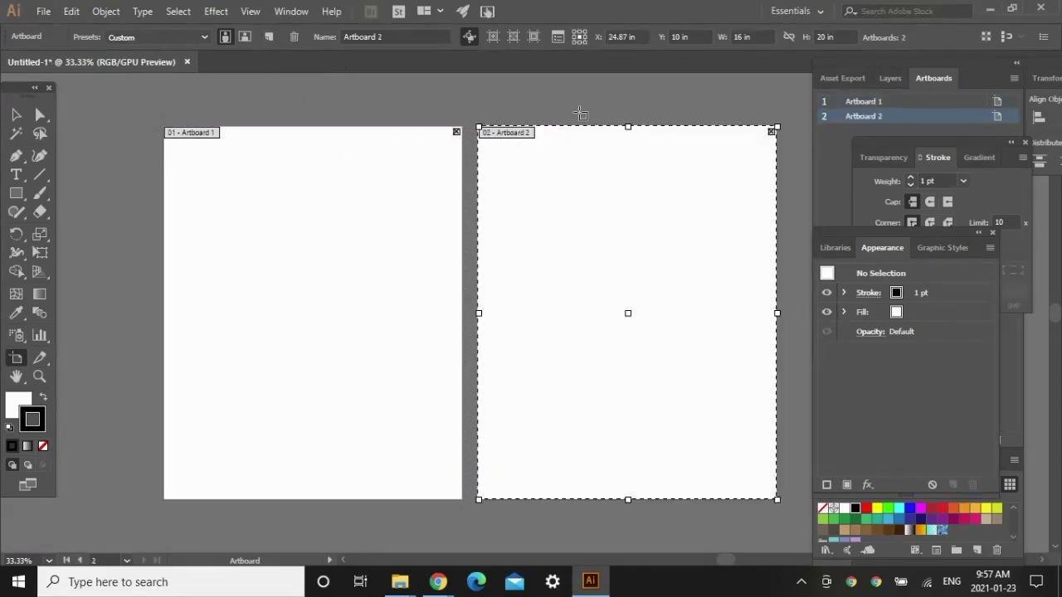
key("Escape")
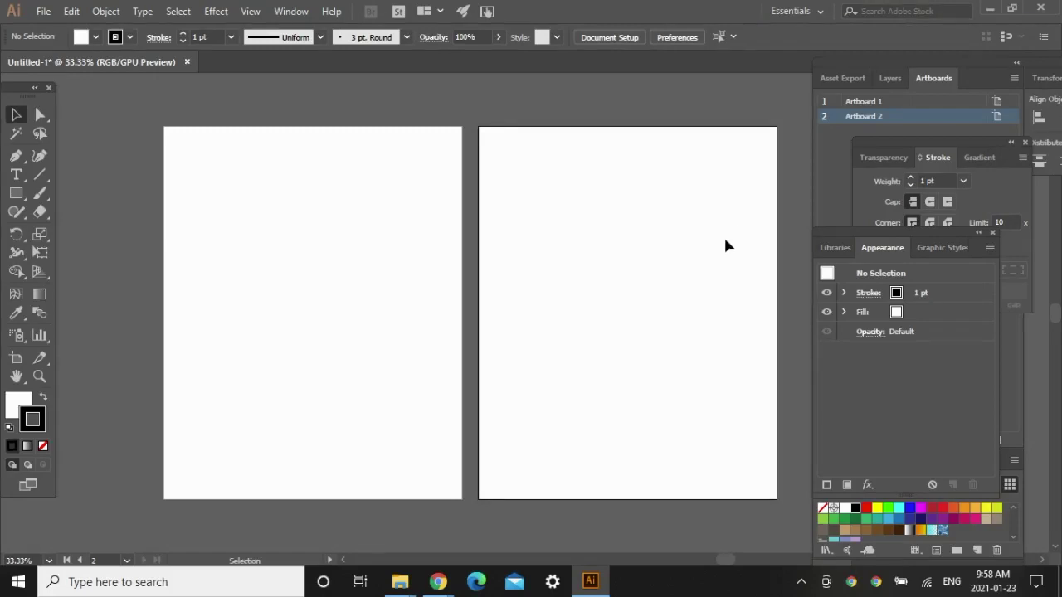
Place the squirrel image esquilo from the Bosque_encantado folder in File Explorer onto the first artboard and embed it.
mouse_move(399, 581)
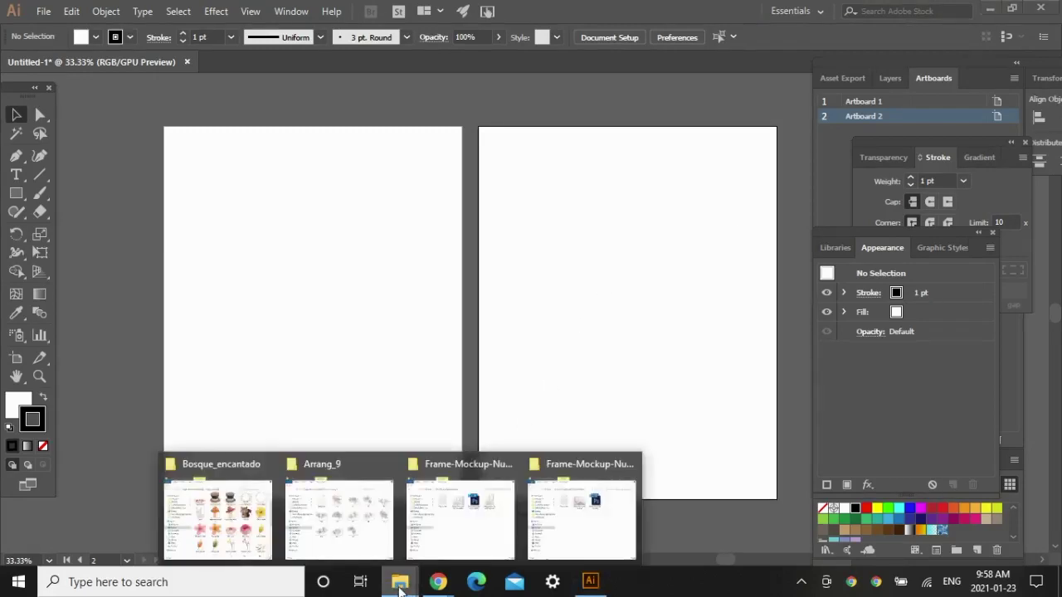
left_click(218, 514)
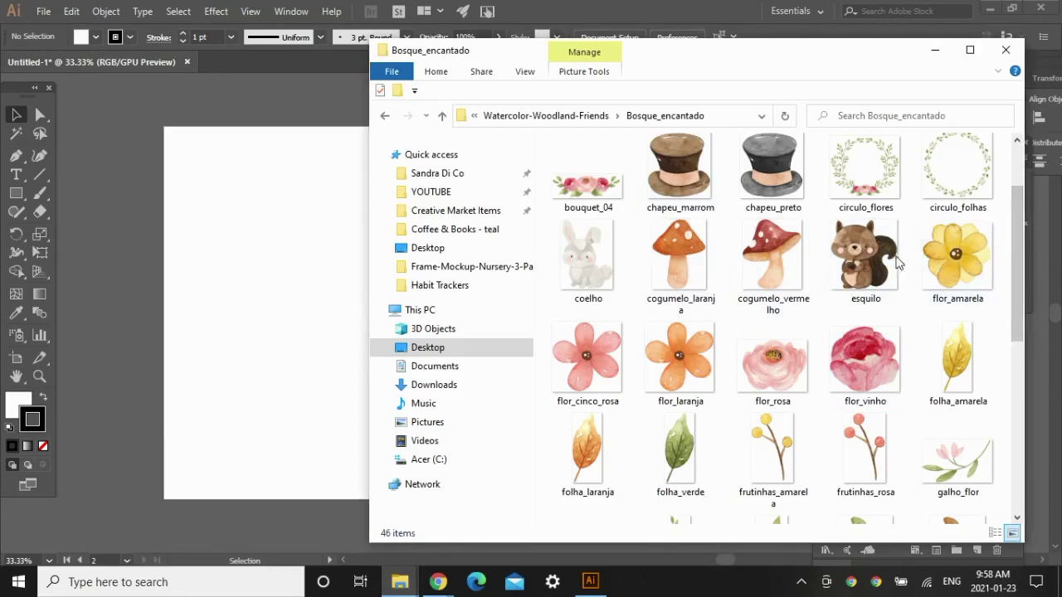
left_click_drag(871, 257, 307, 307)
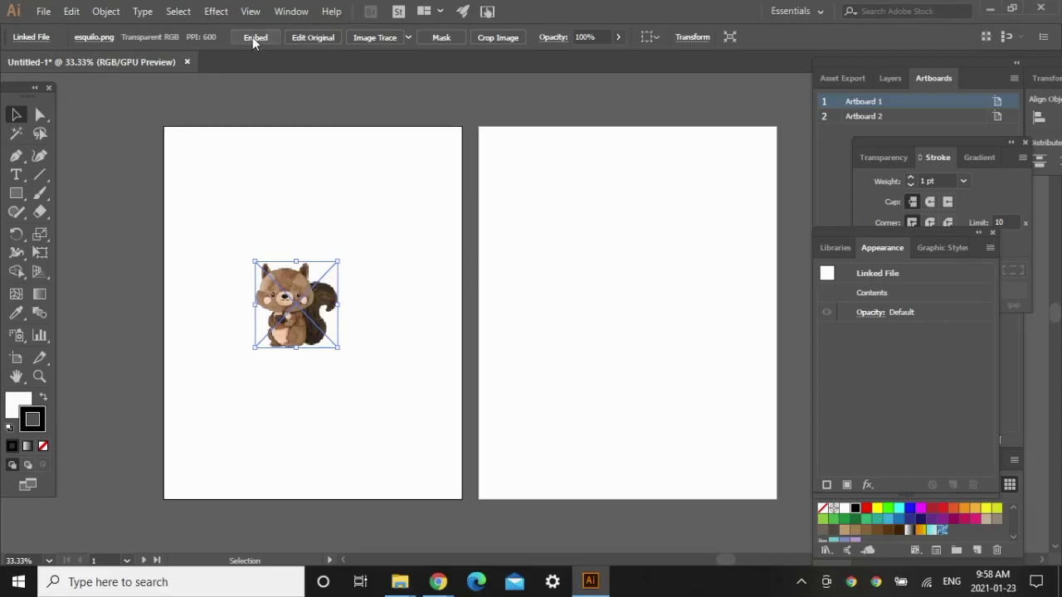
left_click(252, 36)
left_click(371, 287)
left_click(295, 307)
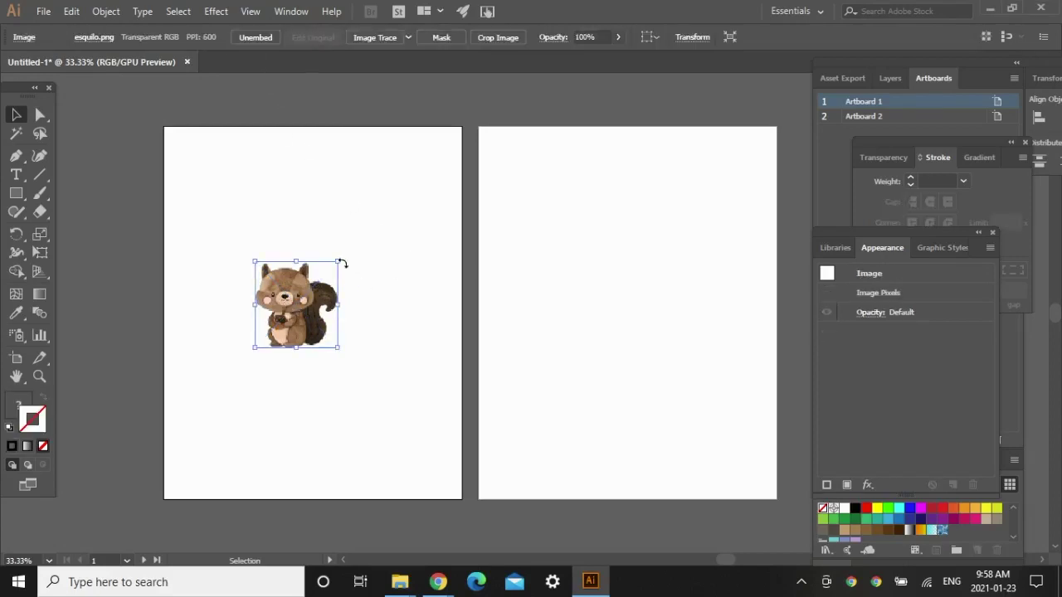
Enlarge the squirrel proportionally until it fills most of the first artboard's width.
left_click_drag(337, 261, 415, 183)
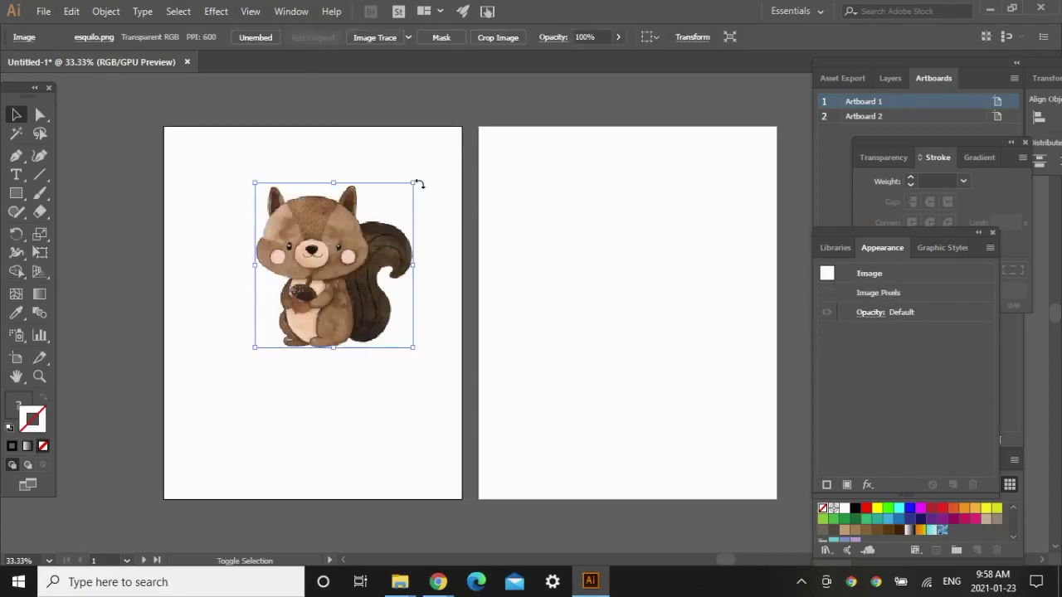
left_click_drag(254, 348, 204, 401)
left_click(437, 239)
left_click(385, 228)
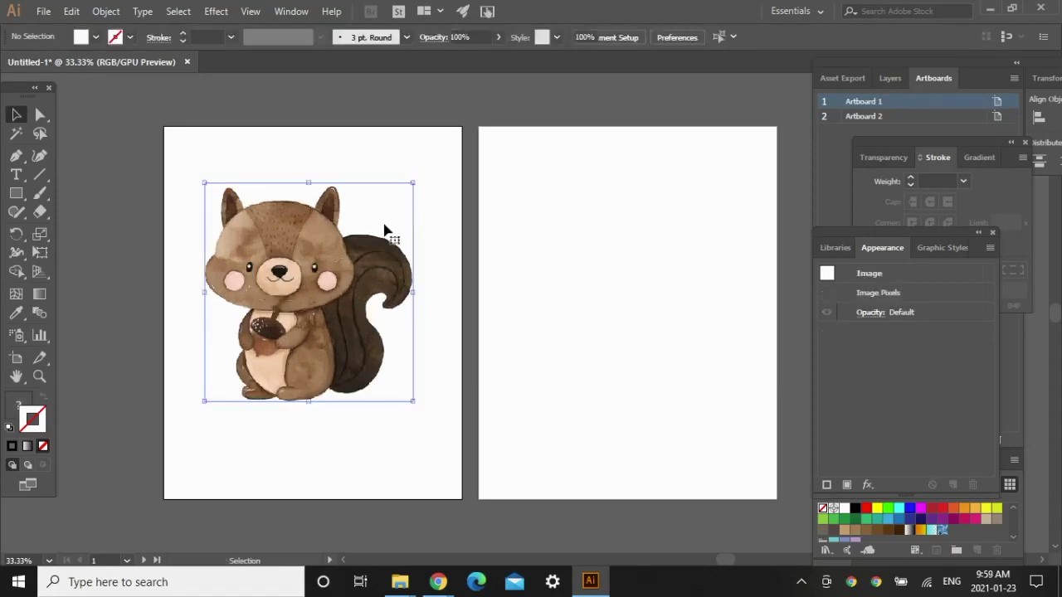
left_click(439, 199)
Bring in the tree stump image tronco from the Bosque_encantado folder, position it over the squirrel's lower body and embed it.
mouse_move(400, 582)
left_click(218, 515)
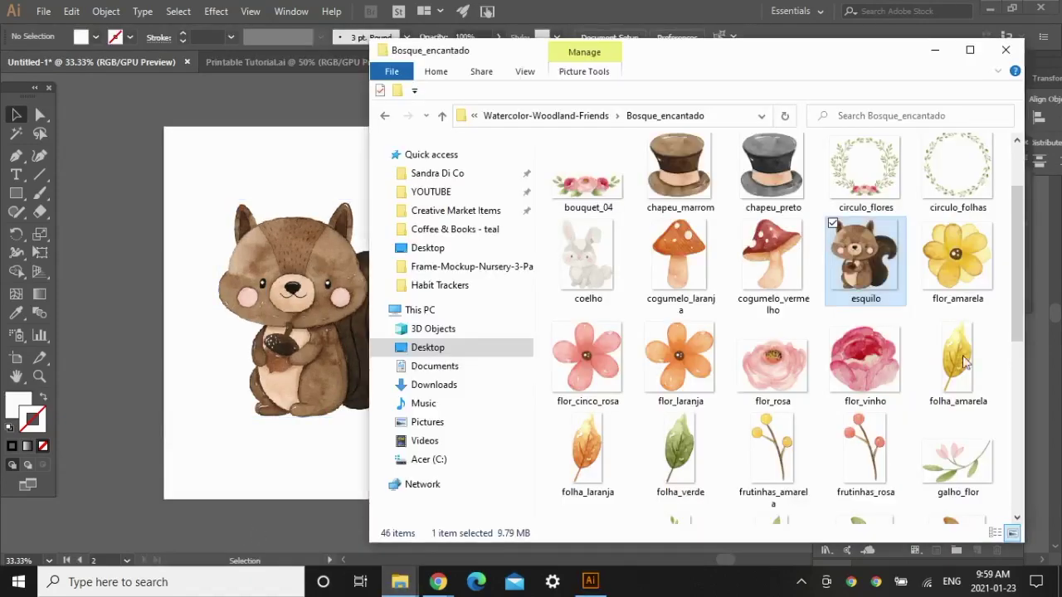
left_click_drag(1013, 263, 1027, 435)
left_click(865, 398)
left_click_drag(865, 398, 447, 246)
left_click(183, 147)
left_click_drag(332, 311, 324, 406)
left_click(253, 38)
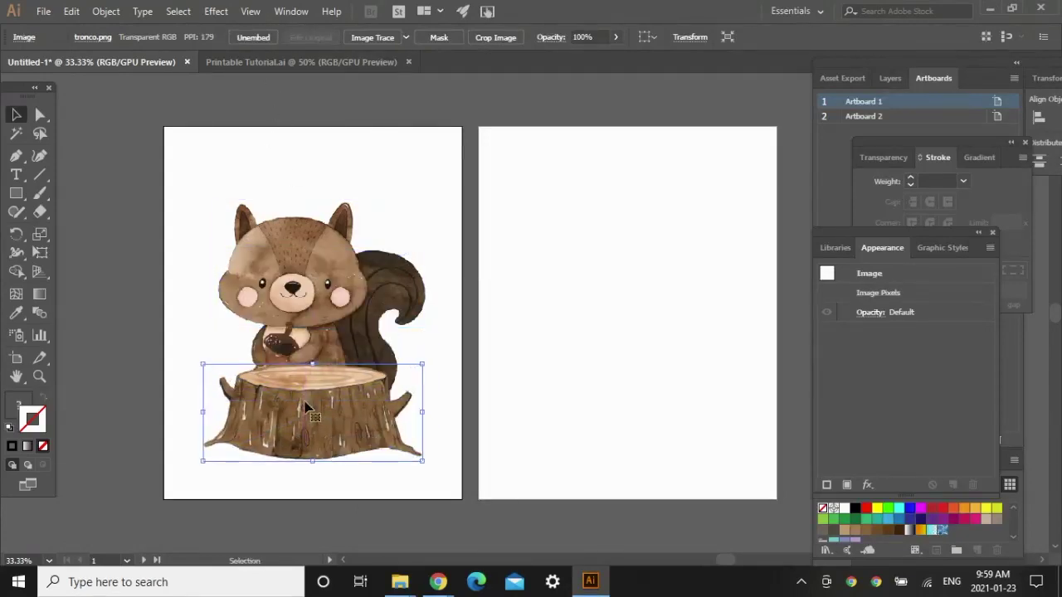
Send the tree stump to the back and move the squirrel up so it sits on the stump.
key("ctrl+shift+a")
right_click(325, 408)
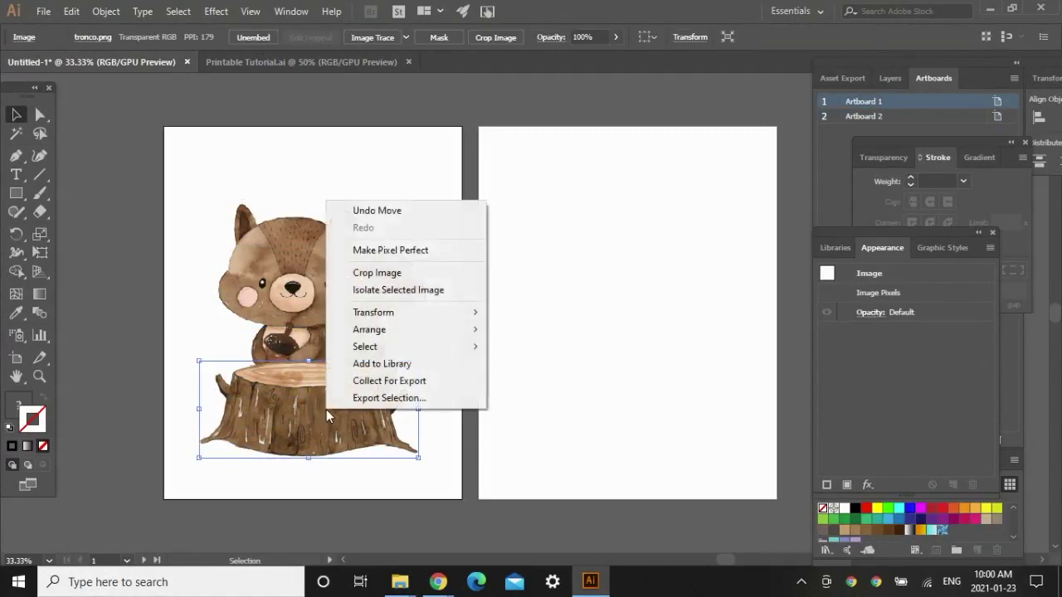
mouse_move(438, 332)
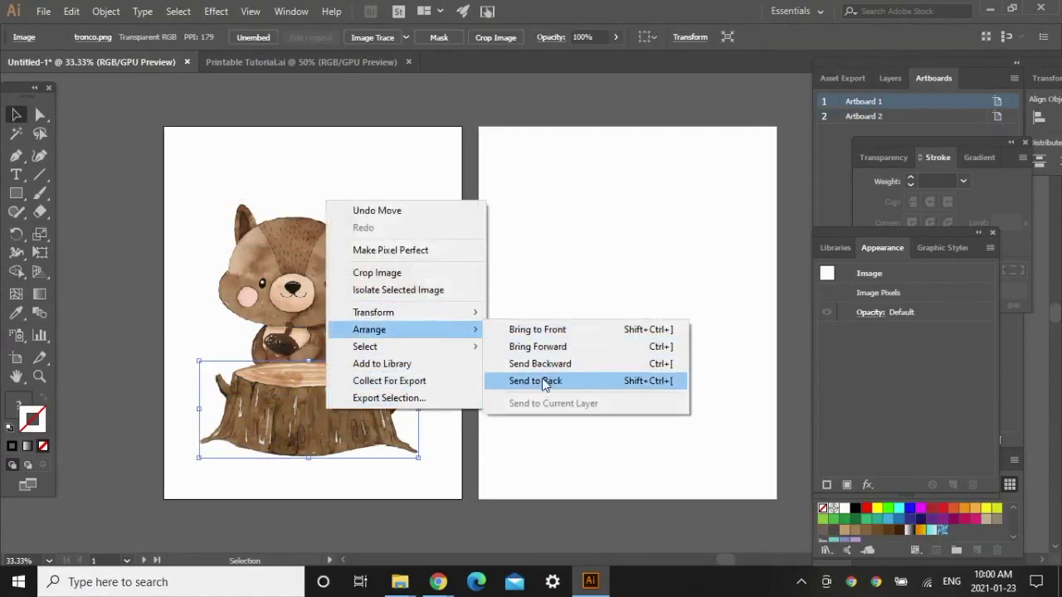
left_click(545, 379)
left_click(518, 357)
left_click_drag(303, 349, 300, 315)
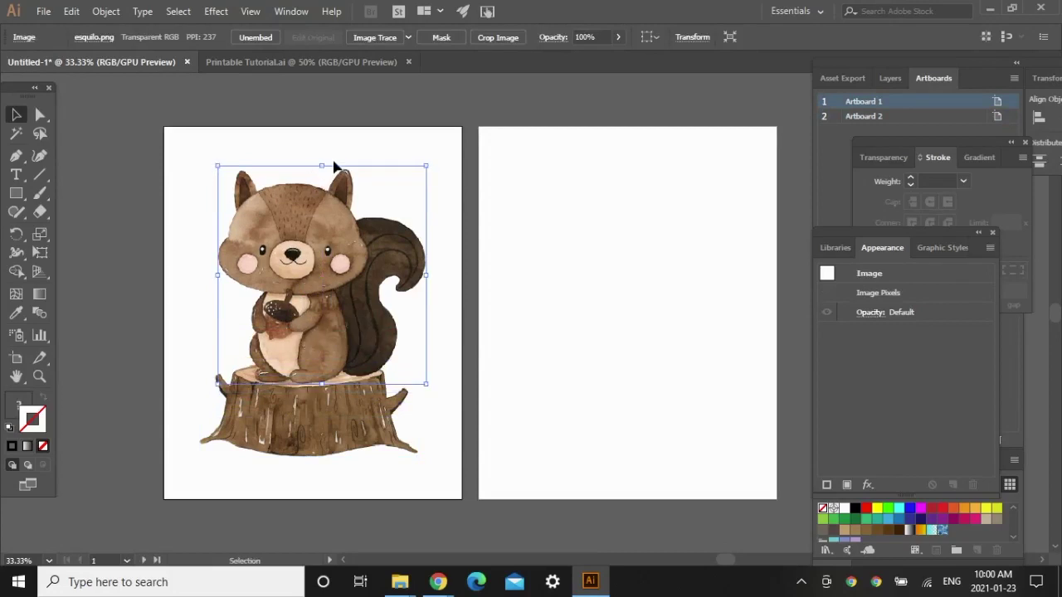
Scale down the squirrel and stump together and center them on the first artboard.
left_click(460, 379)
left_click_drag(374, 486, 320, 236)
left_click(325, 166, "shift")
left_click(387, 484)
left_click_drag(290, 303, 313, 213)
left_click_drag(328, 357, 318, 326)
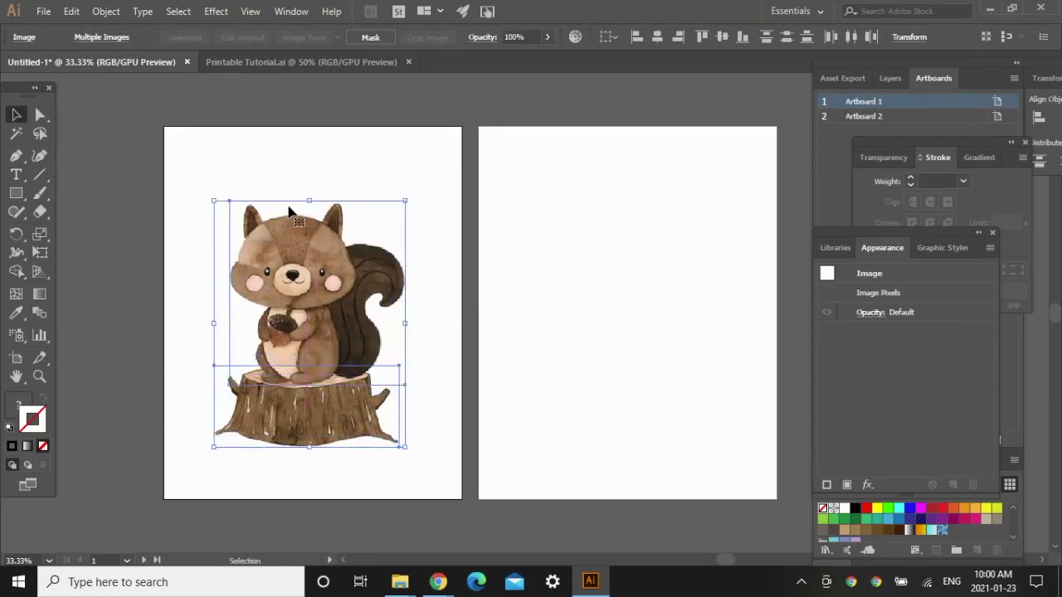
left_click(307, 411, "shift")
left_click(589, 307)
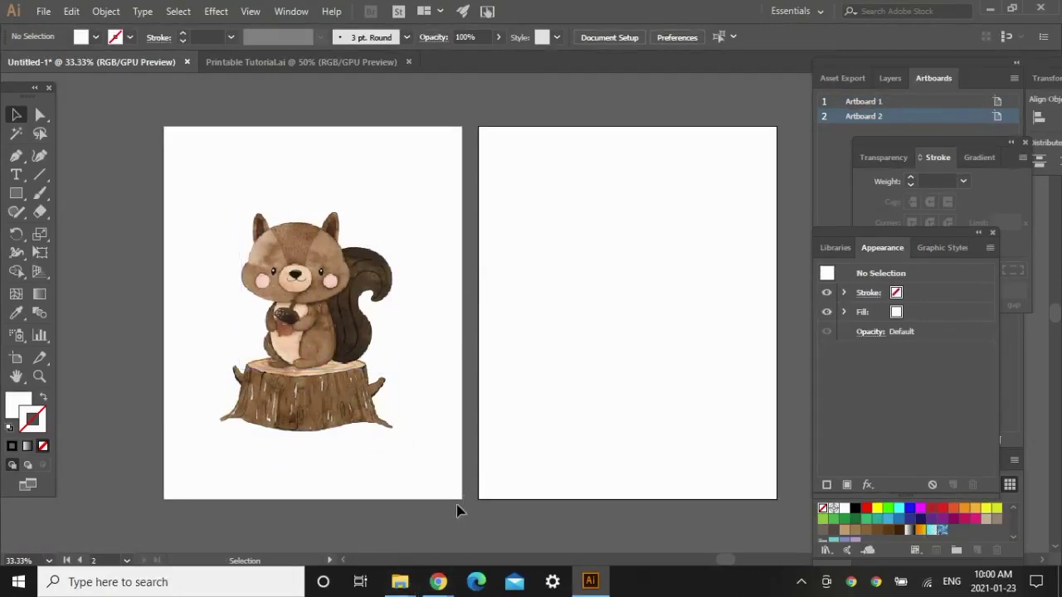
Place the bouquet A2 from the Arrang_9 folder in File Explorer, embed it, shrink it and move it onto the squirrel's head.
mouse_move(395, 585)
left_click(347, 514)
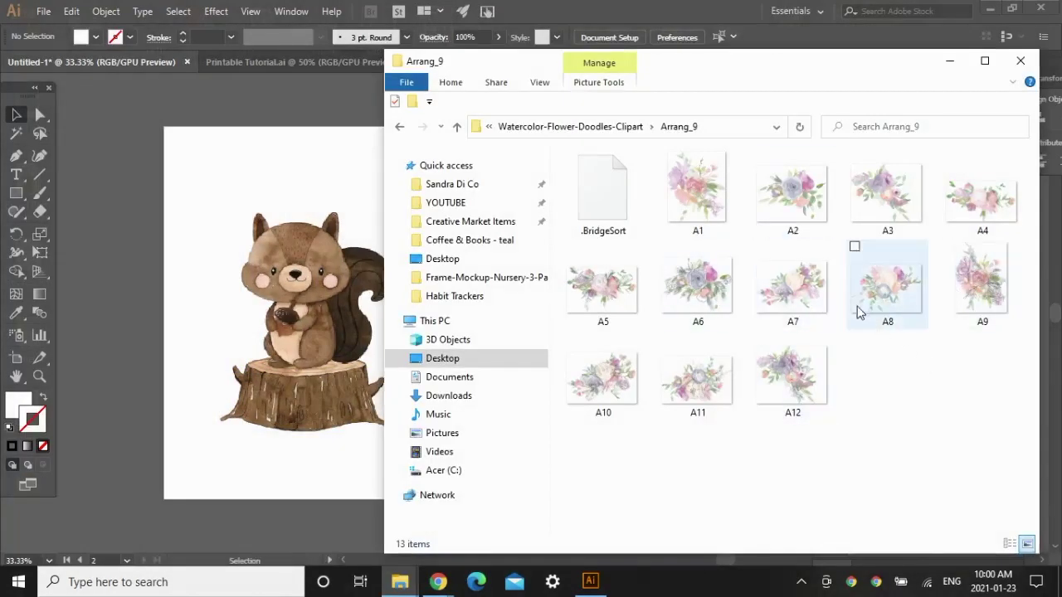
left_click_drag(803, 189, 203, 108)
left_click_drag(368, 104, 232, 211)
left_click_drag(160, 257, 311, 235)
left_click_drag(383, 189, 384, 190)
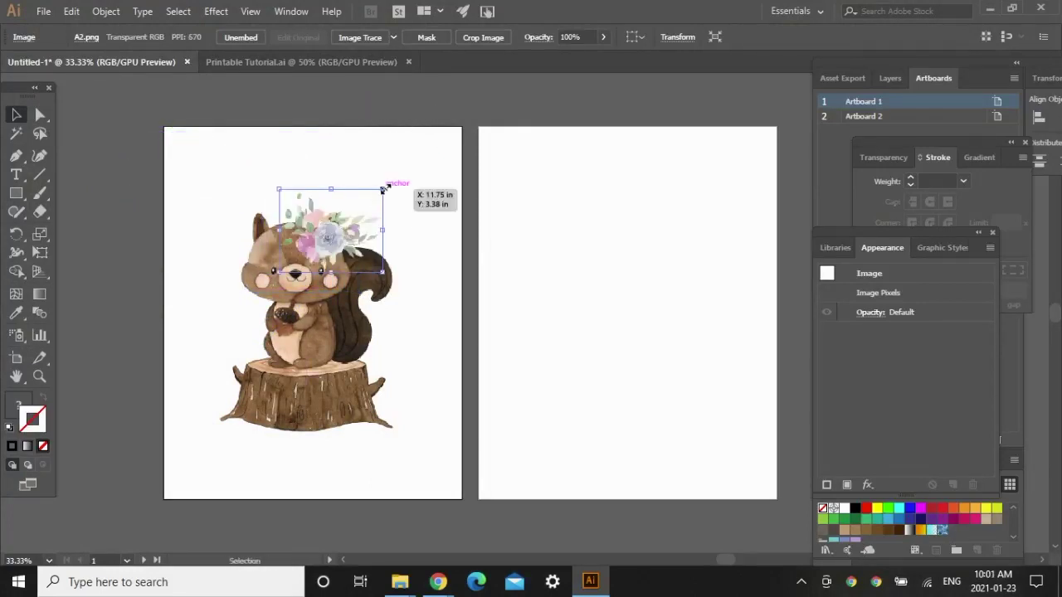
Shrink the A2 bouquet further and position it beside the squirrel's right-hand ear.
key("ctrl+plus")
key("ctrl+plus")
scroll(451, 242, "down", 1)
left_click_drag(514, 274, 523, 273)
left_click_drag(610, 191, 621, 190)
left_click_drag(531, 266, 497, 222)
left_click(723, 208)
left_click(531, 257)
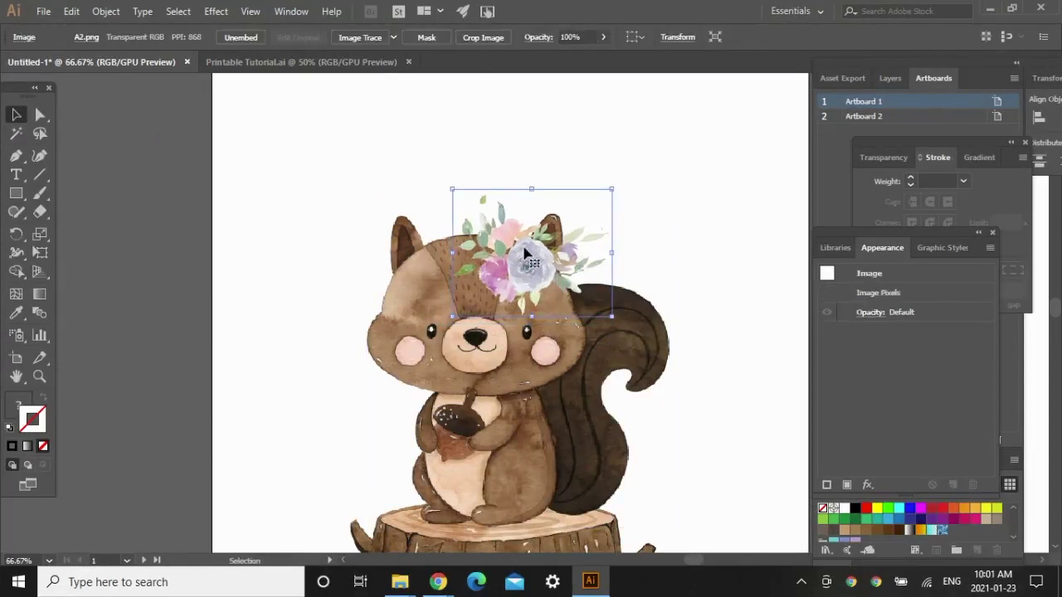
Reflect the A2 bouquet across the vertical axis.
right_click(524, 253)
mouse_move(625, 362)
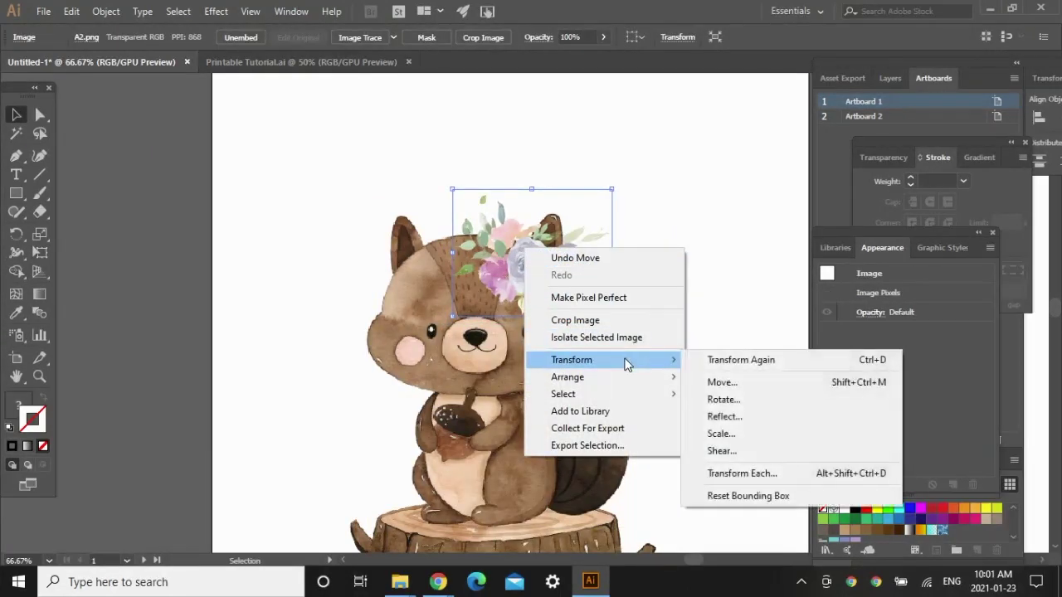
left_click(757, 415)
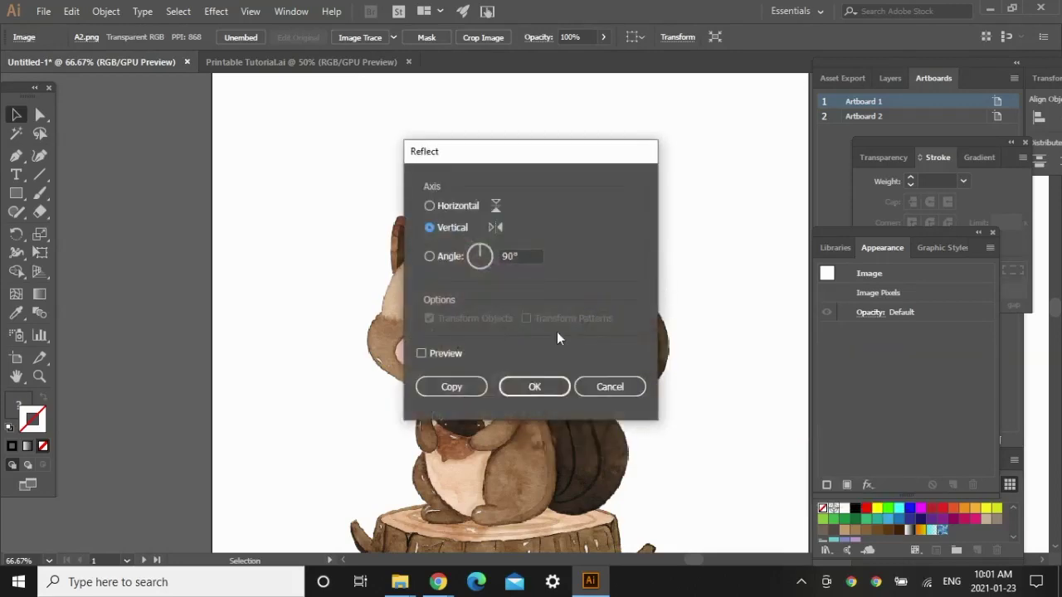
left_click(600, 387)
Rotate the A2 bouquet clockwise to about 329° so it follows the curve of the squirrel's head.
left_click(635, 247)
left_click(611, 184)
left_click_drag(611, 184, 637, 243)
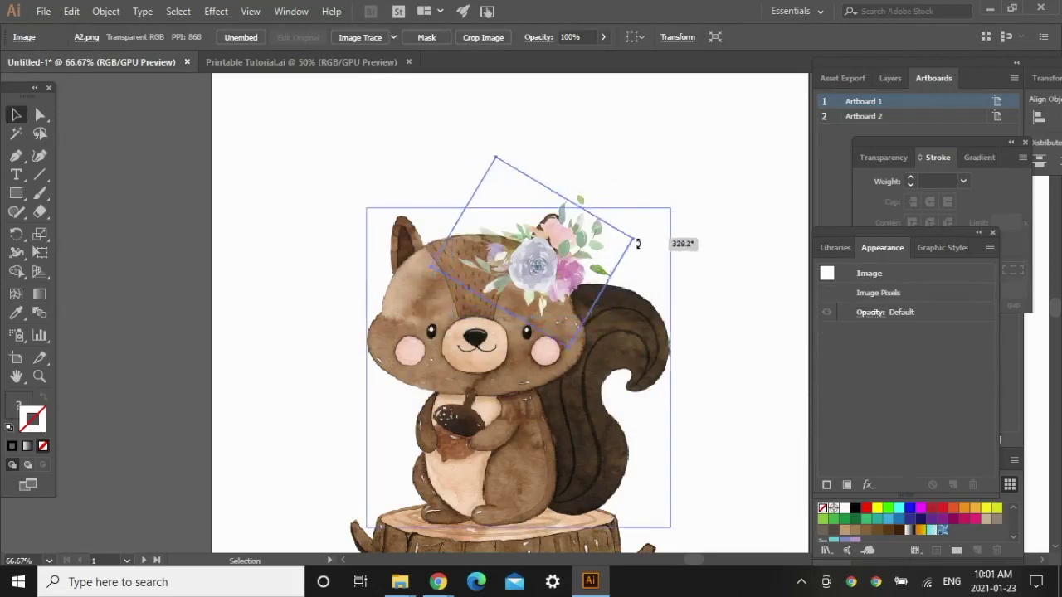
left_click(693, 233)
left_click(597, 227)
scroll(693, 224, "down", 1)
left_click(693, 224)
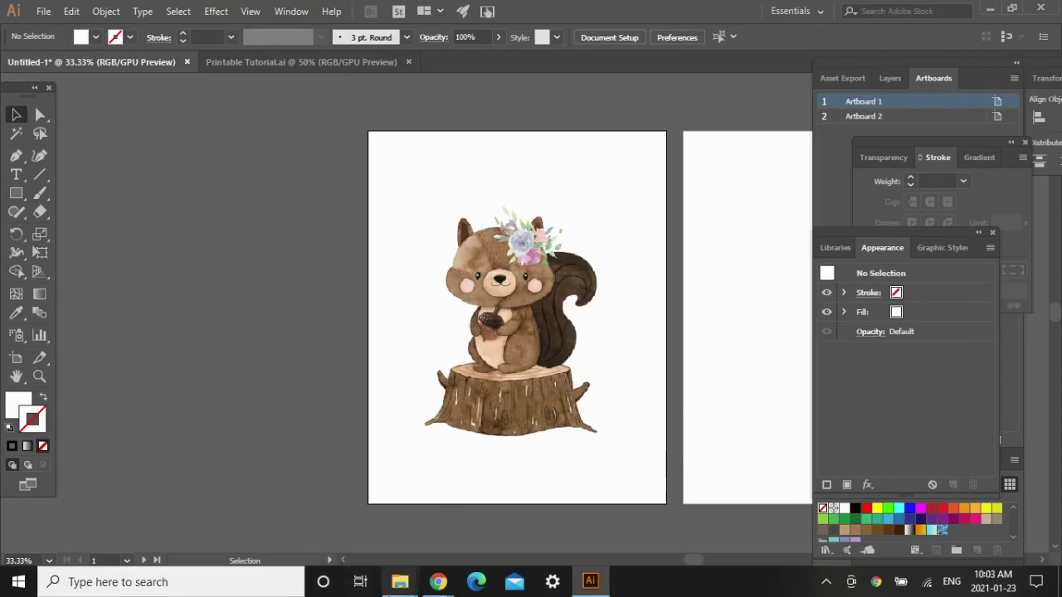
Place the bouquet A4 from the Arrang_9 folder, embed it, scale it down and move it over the stump's left side.
mouse_move(400, 582)
left_click(355, 540)
left_click_drag(996, 203, 341, 297)
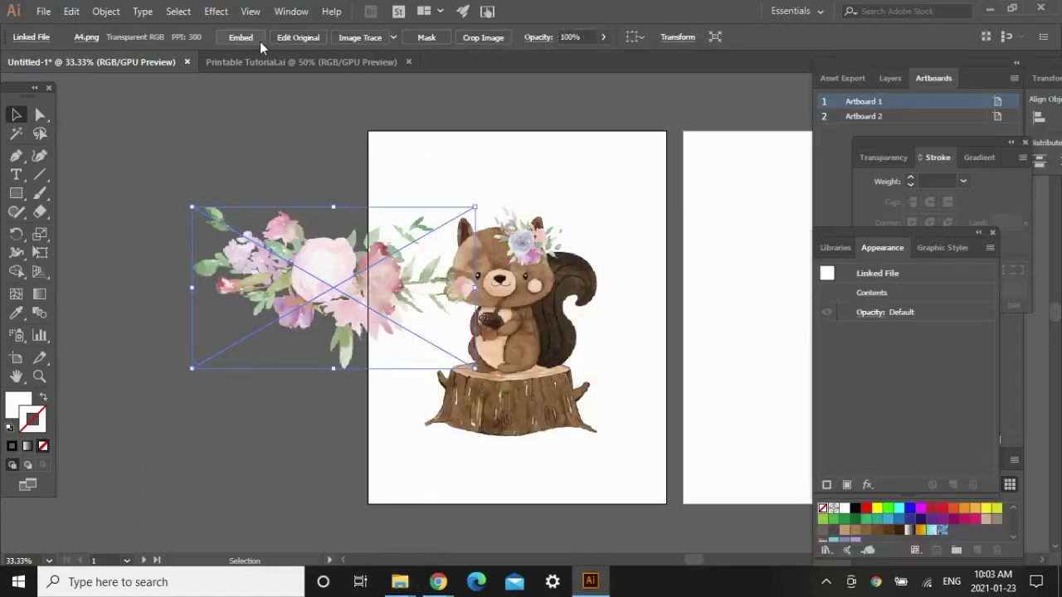
left_click(259, 39)
left_click_drag(474, 207, 324, 294)
left_click_drag(255, 331, 448, 382)
Send the A4 bouquet to the back and tilt it slightly so its flowers emerge from behind the stump's left side.
right_click(431, 373)
mouse_move(512, 296)
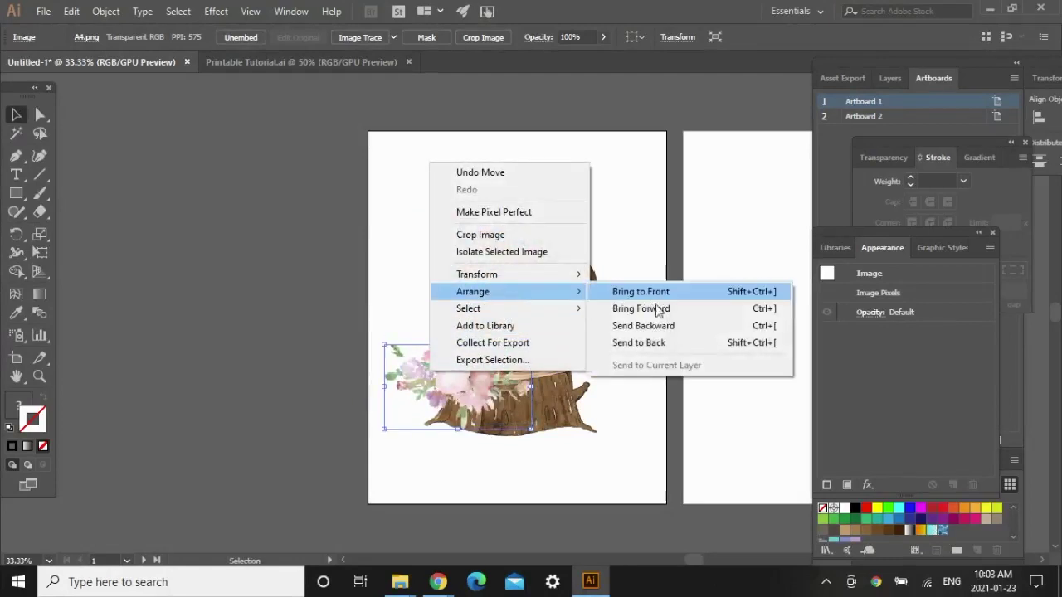
left_click(661, 346)
left_click(744, 382)
left_click(434, 356)
mouse_move(388, 340)
left_mouse_down()
mouse_move(363, 299)
mouse_move(392, 357)
left_mouse_up()
left_click(635, 494)
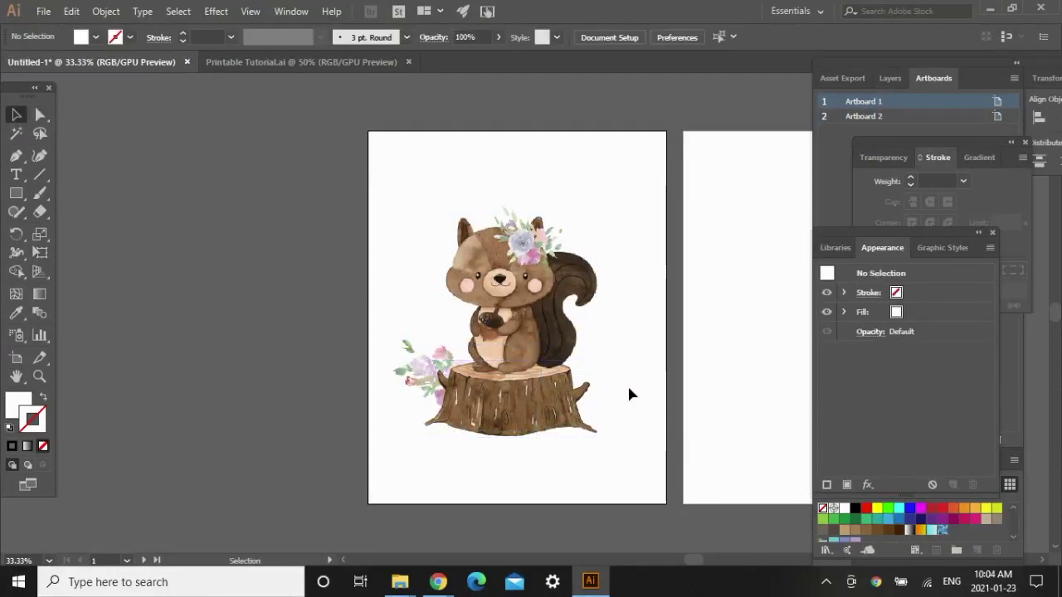
left_click(403, 371)
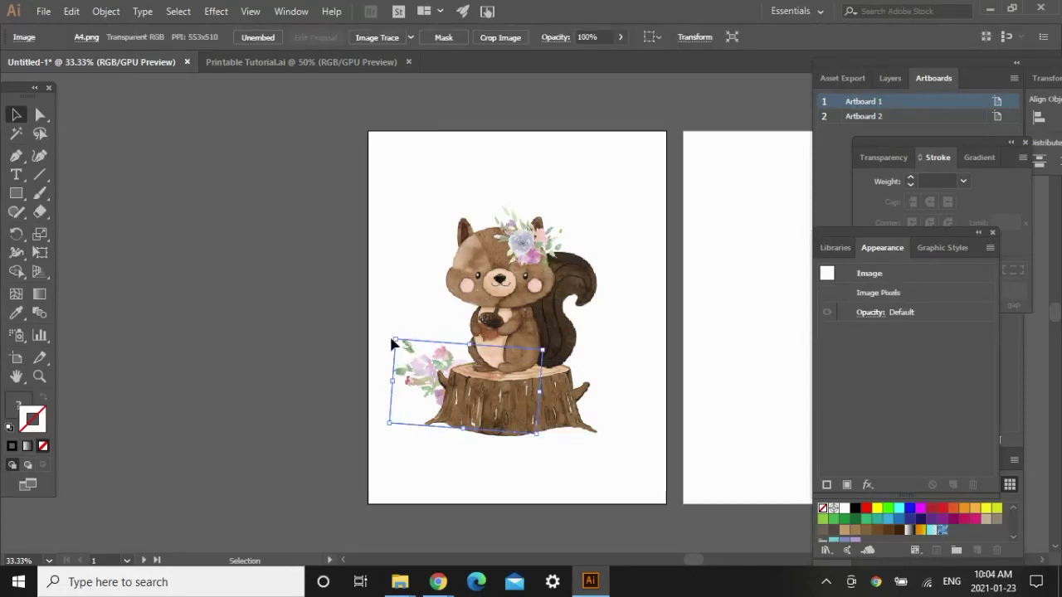
key("ctrl")
left_click(332, 322)
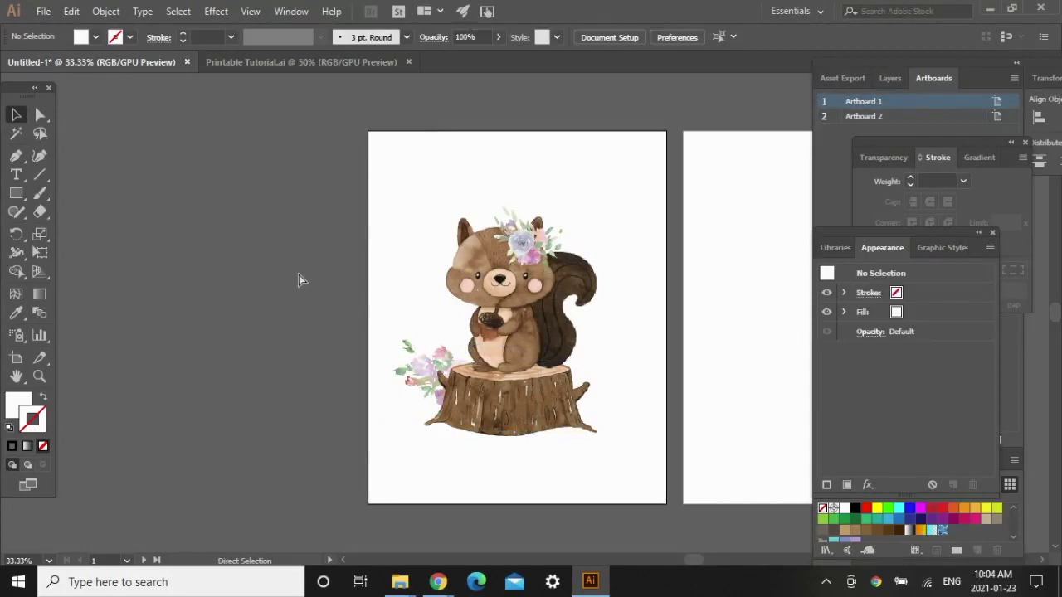
Add a second, tilted copy of the A4 bouquet at the stump's right side and send it to the back.
left_click_drag(462, 314, 685, 374)
left_click_drag(621, 369, 606, 373)
right_click(606, 372)
mouse_move(687, 293)
left_click(813, 346)
left_click(636, 374)
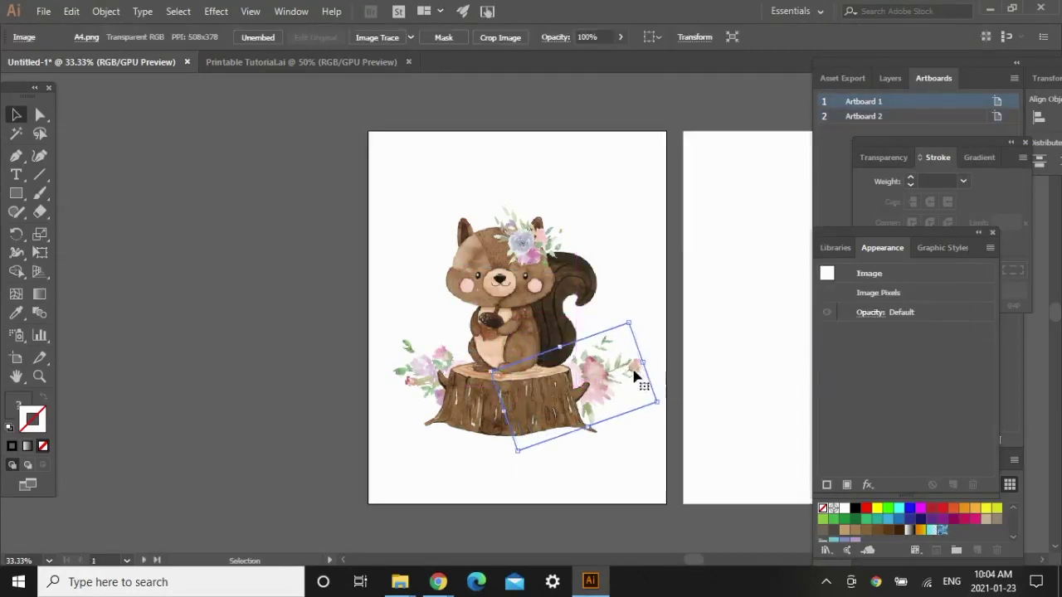
left_click(714, 358)
Place the A8 bouquet from the Arrang_9 folder on the empty second artboard as an embedded image.
left_click_drag(694, 559, 735, 559)
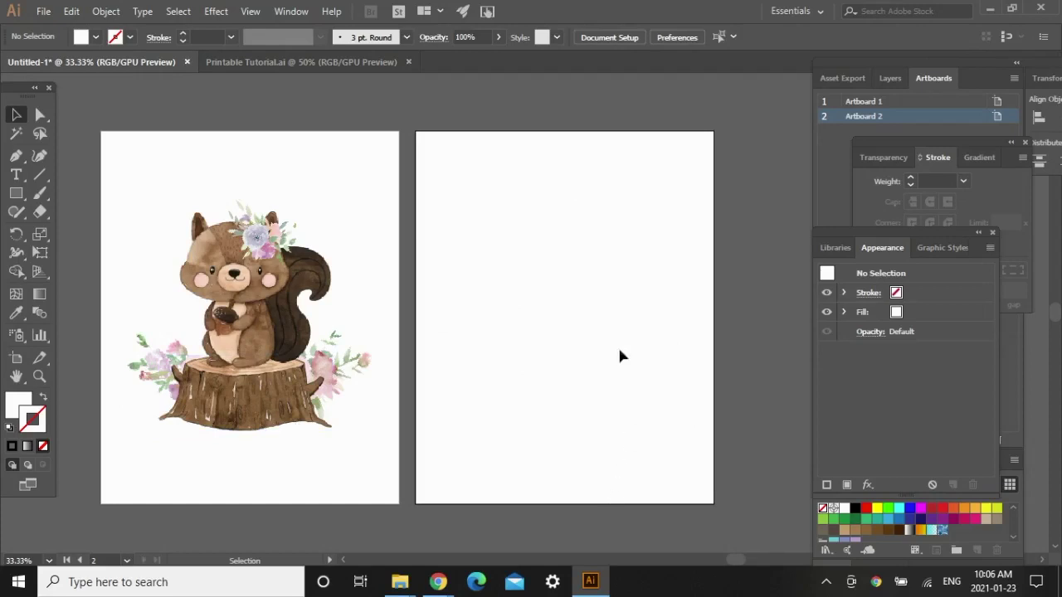
mouse_move(400, 581)
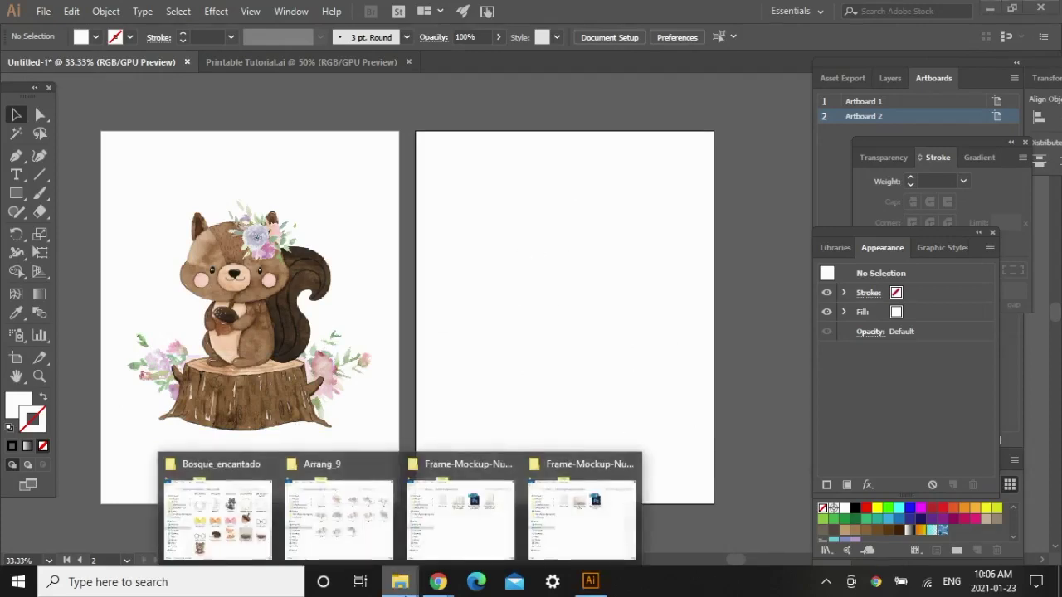
left_click(342, 527)
left_click_drag(782, 66, 785, 55)
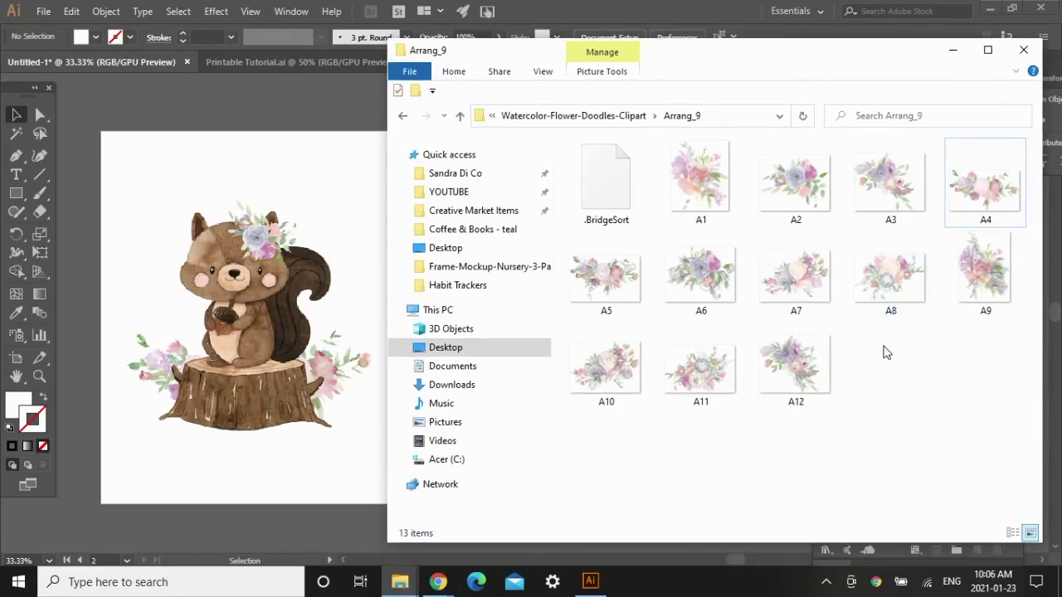
left_click_drag(890, 273, 246, 56)
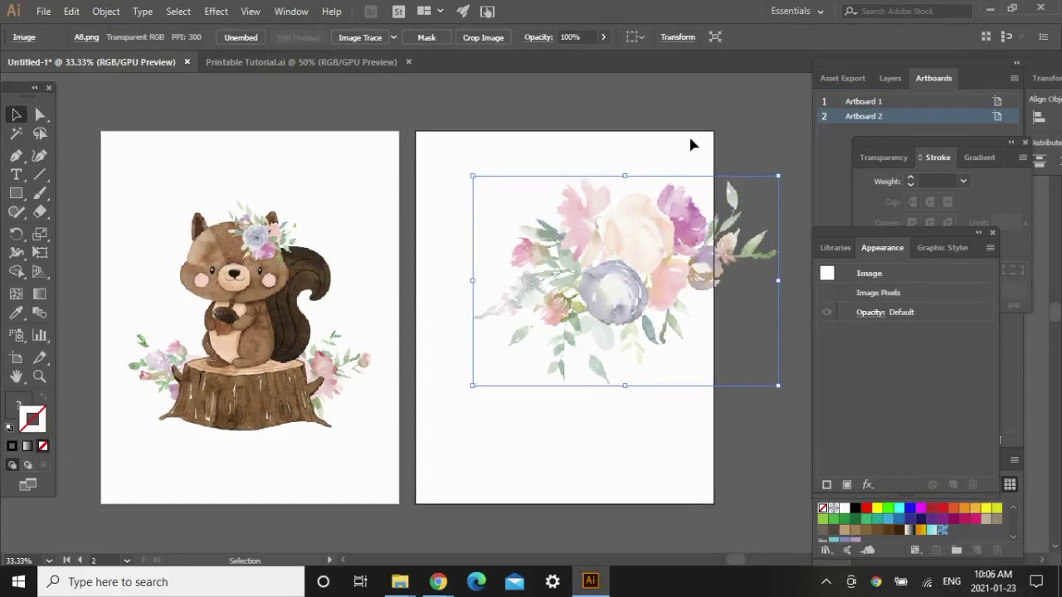
Rotate the A8 bouquet clockwise and position it over Artboard 2's upper-right corner so the flowers overhang the edges.
left_click_drag(625, 168, 656, 173)
left_click_drag(653, 178, 675, 177)
left_click_drag(629, 274, 657, 193)
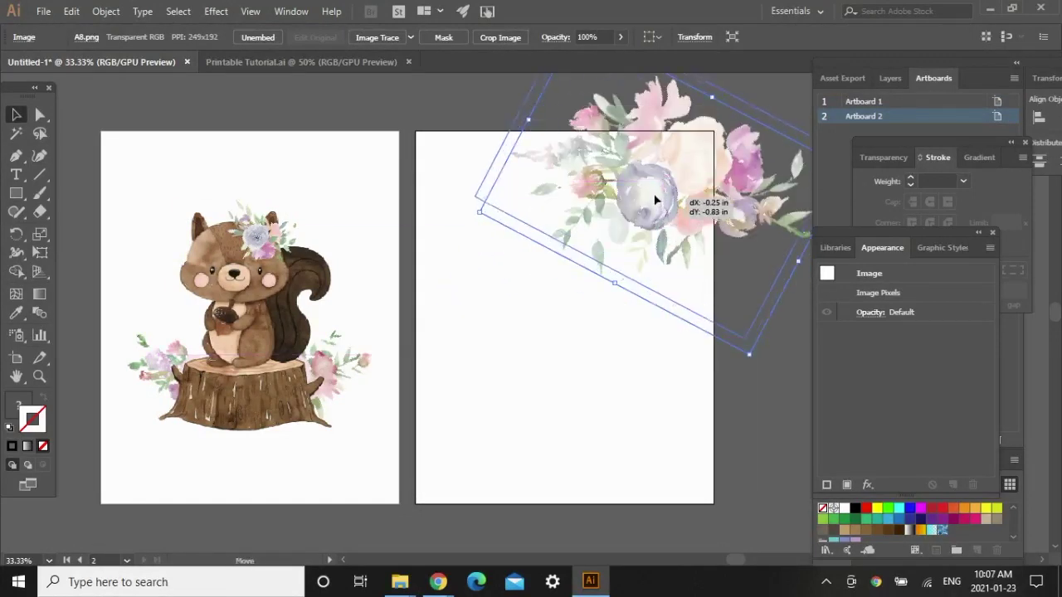
left_click(762, 402)
left_click(656, 230)
left_click_drag(656, 230, 640, 171)
left_click(752, 352)
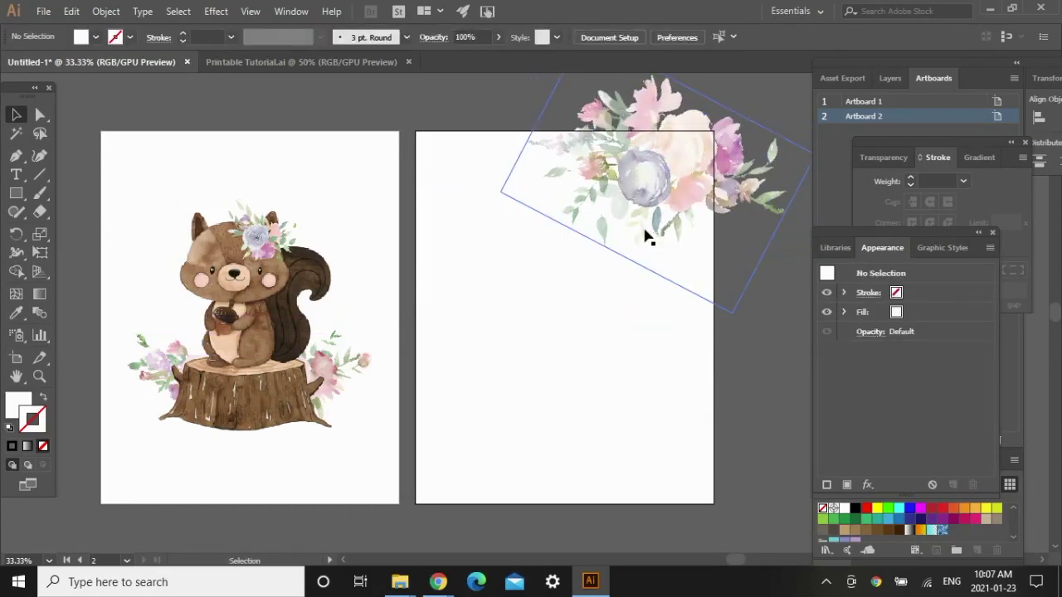
Draw a 16 × 20 in rectangle over the second artboard.
left_click(16, 194)
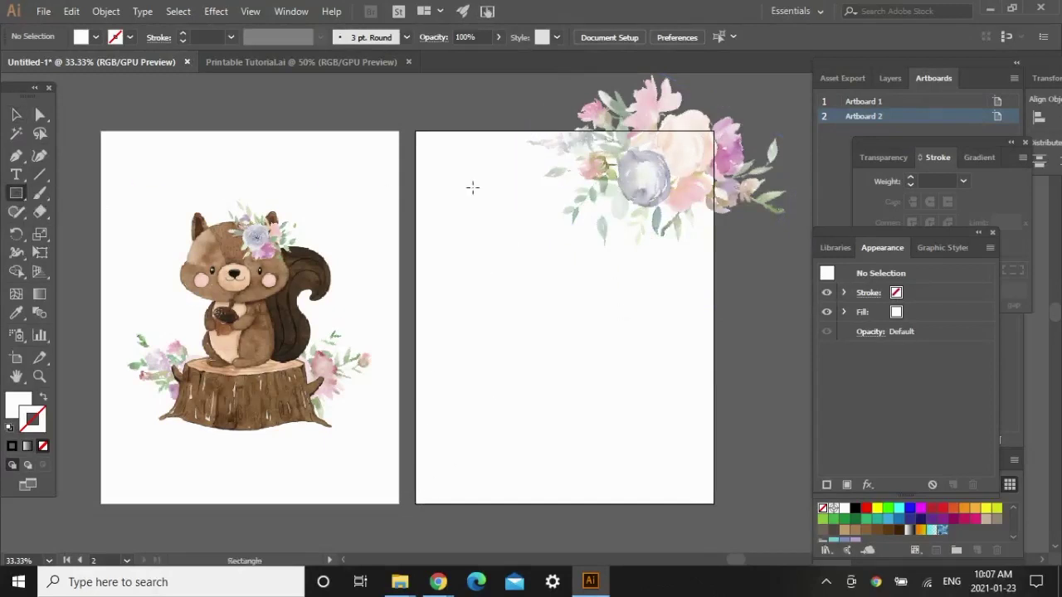
left_click(453, 203)
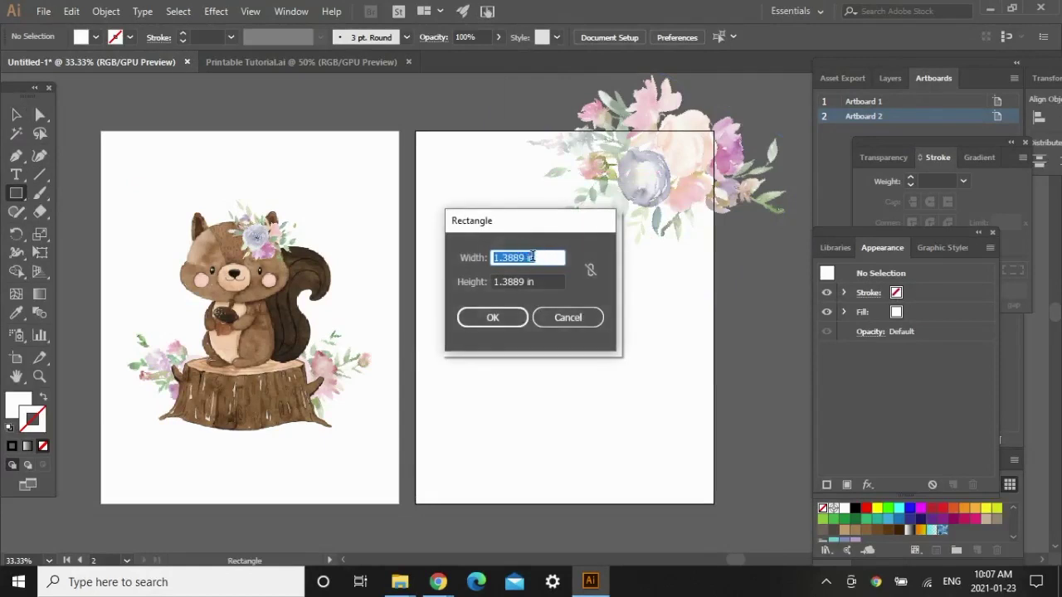
type("10")
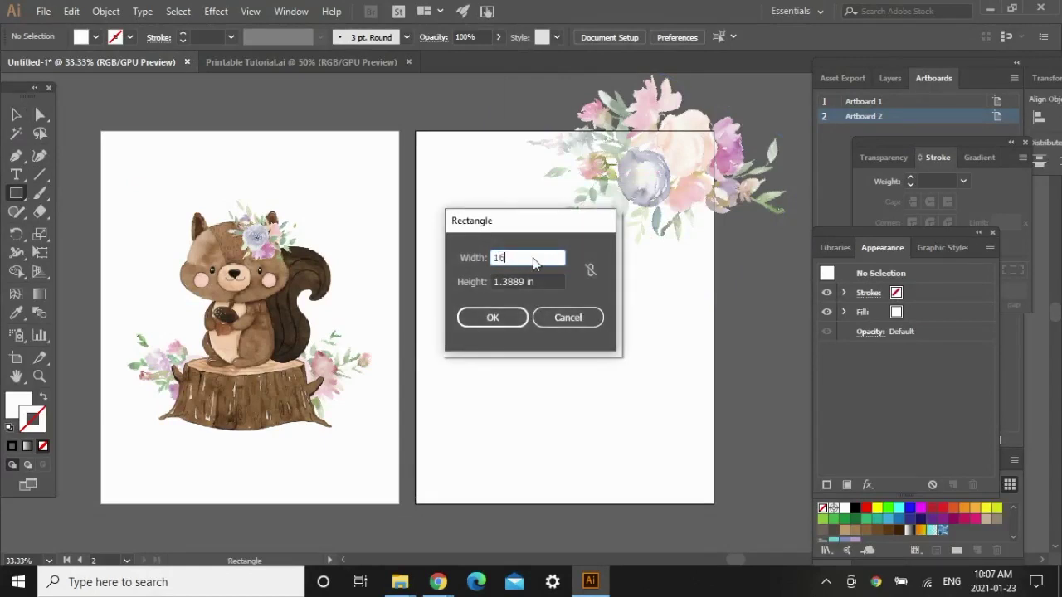
key("Tab")
type("2")
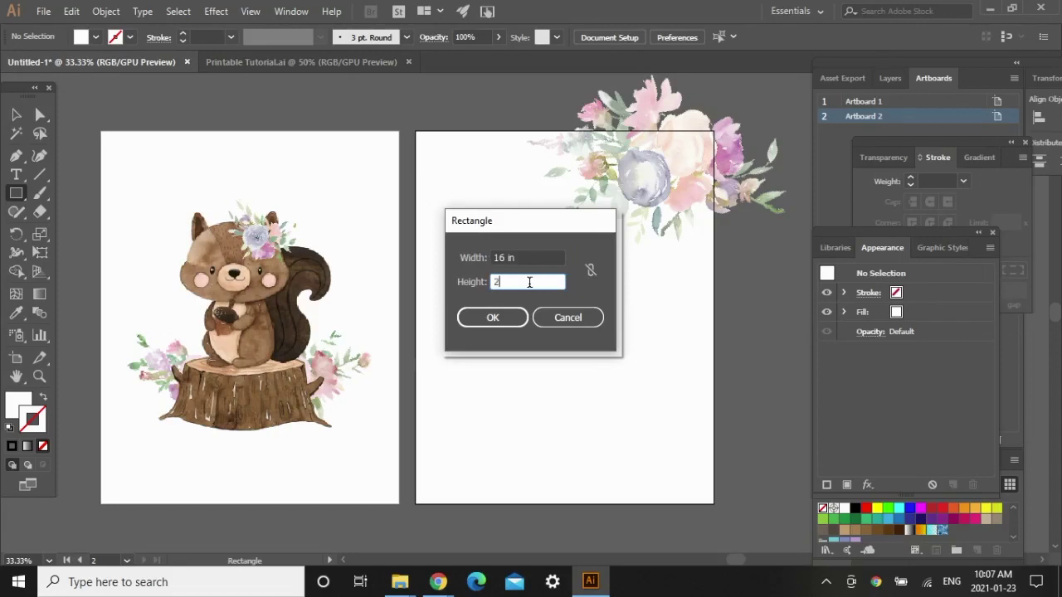
type("0")
left_click(497, 317)
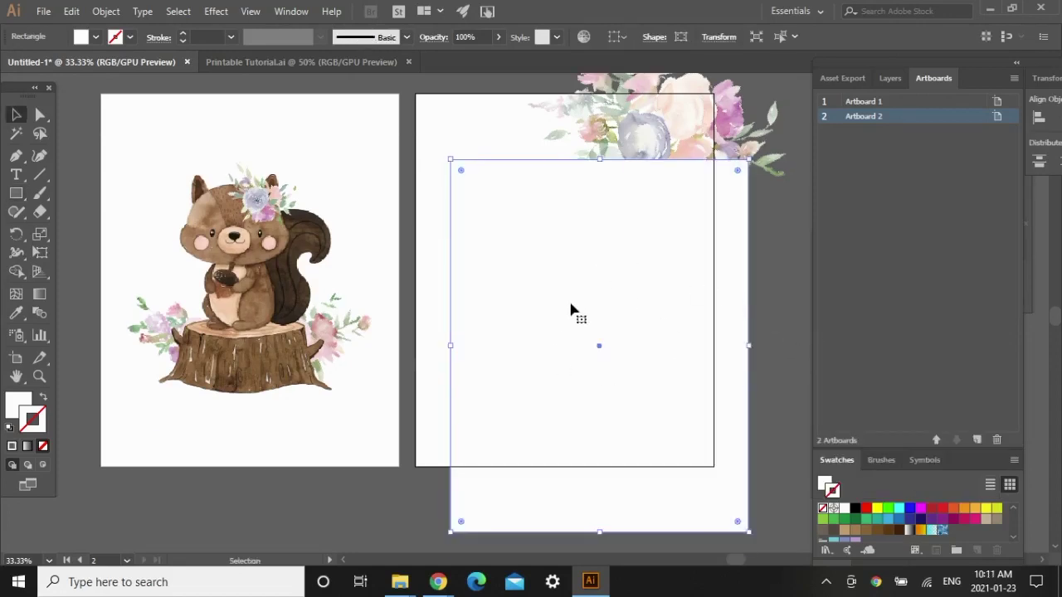
Remove the rectangle's fill and move it to match the edges of Artboard 2 exactly.
left_click(20, 409)
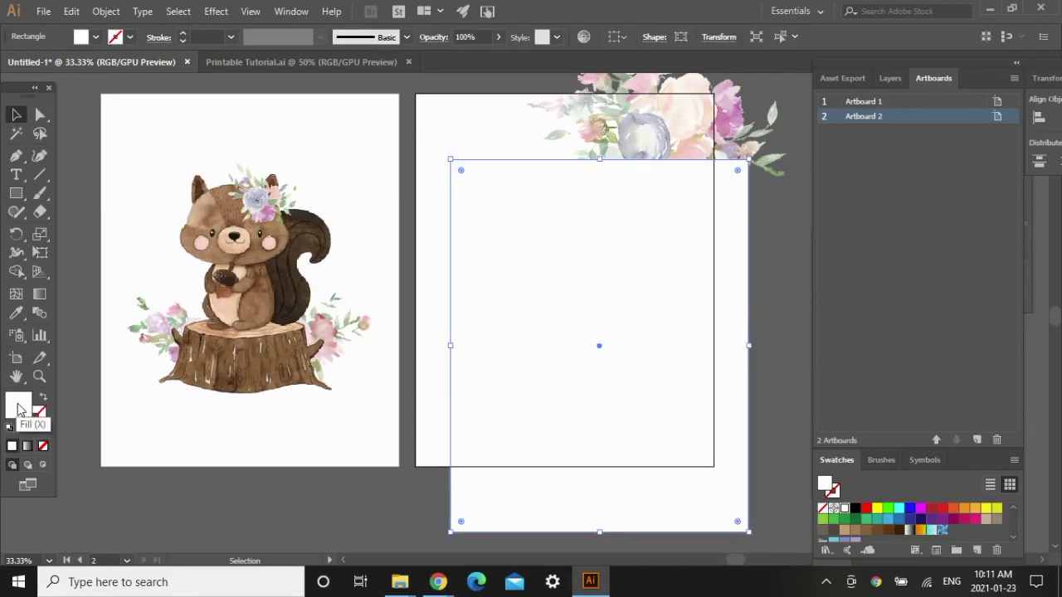
left_click(44, 448)
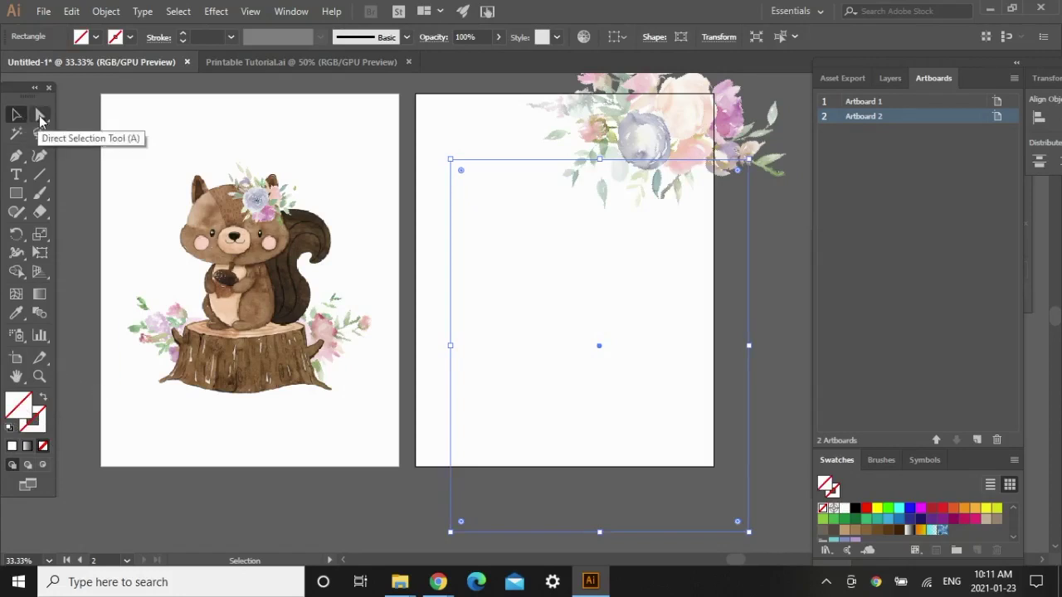
left_click(16, 117)
left_click_drag(600, 349, 563, 282)
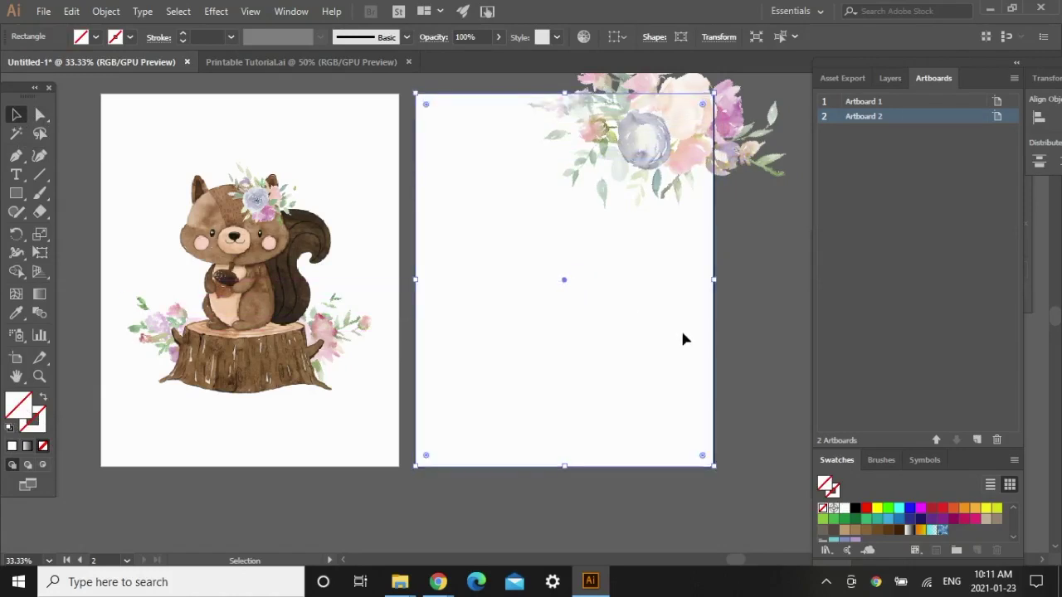
Make a clipping mask from the rectangle and the A8 bouquet to trim the flowers to the artboard.
left_click(648, 156, "shift")
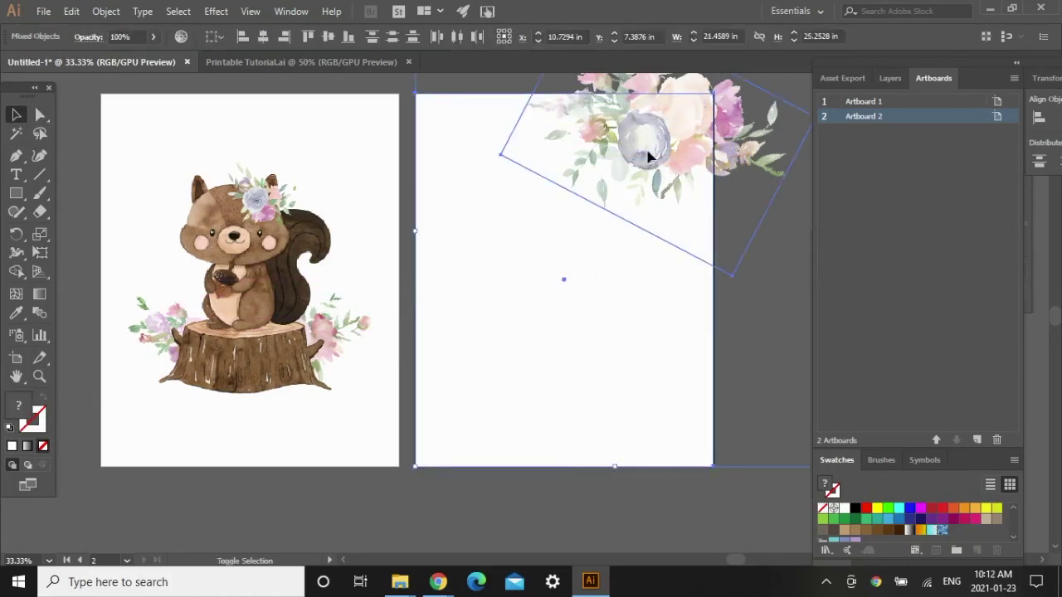
right_click(641, 126)
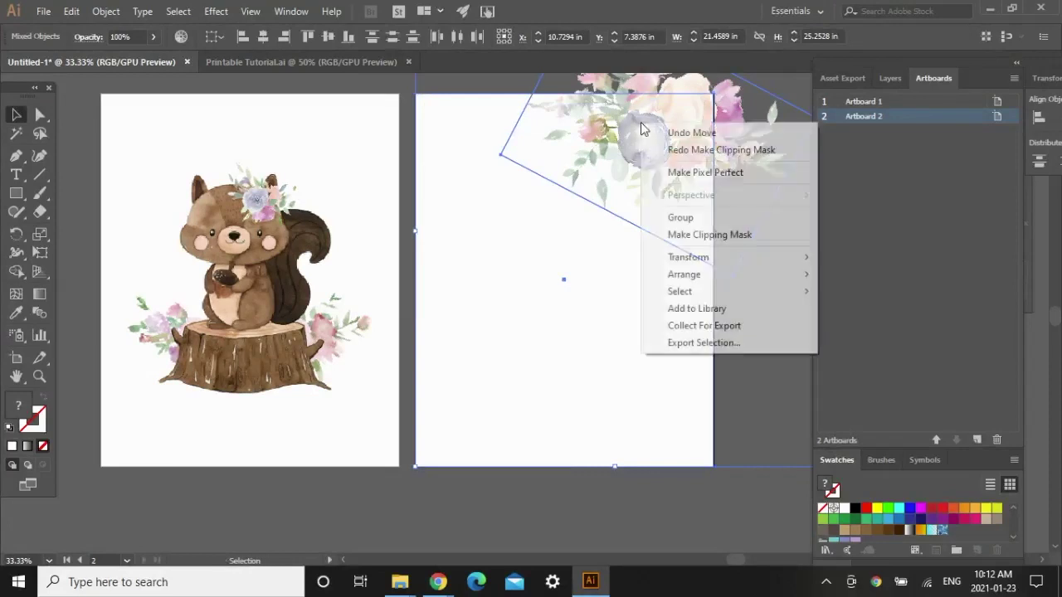
left_click(732, 236)
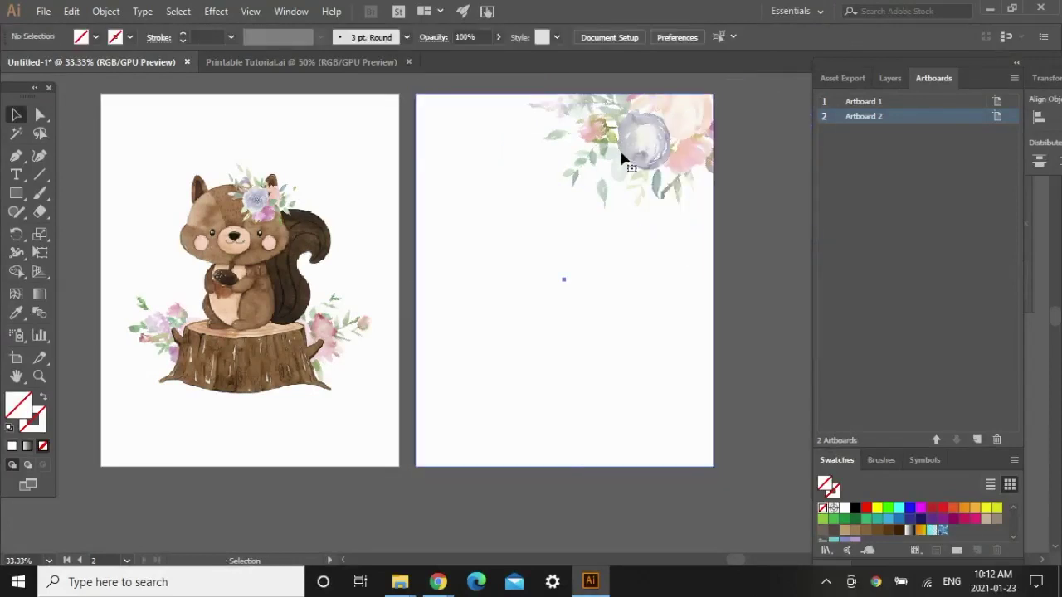
Duplicate the clipped bouquet, rotate the copy 180° and fit it into Artboard 2's lower-left corner.
key("a")
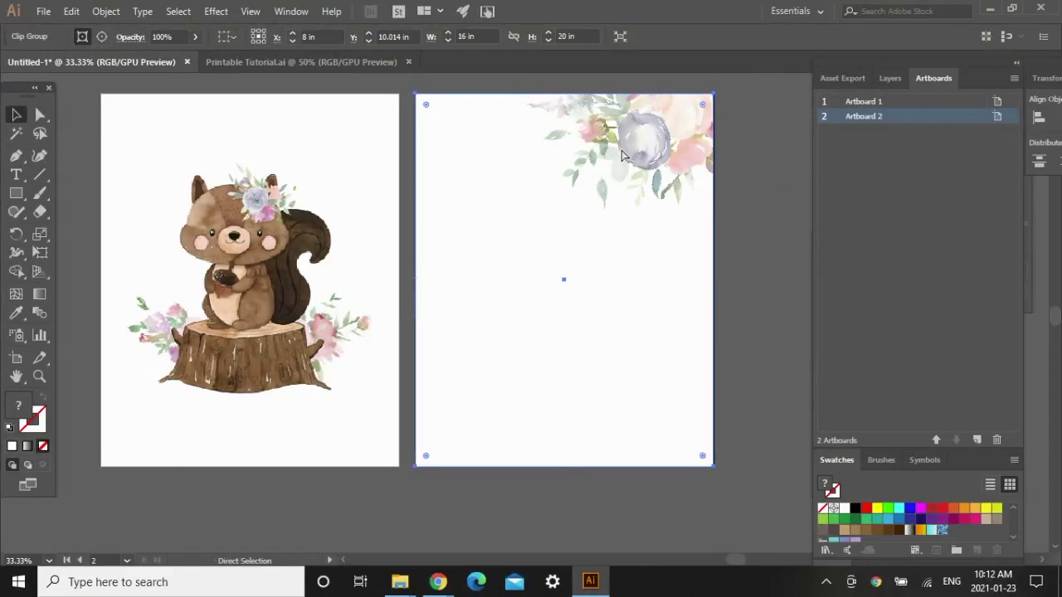
key("v")
left_click_drag(589, 271, 499, 353)
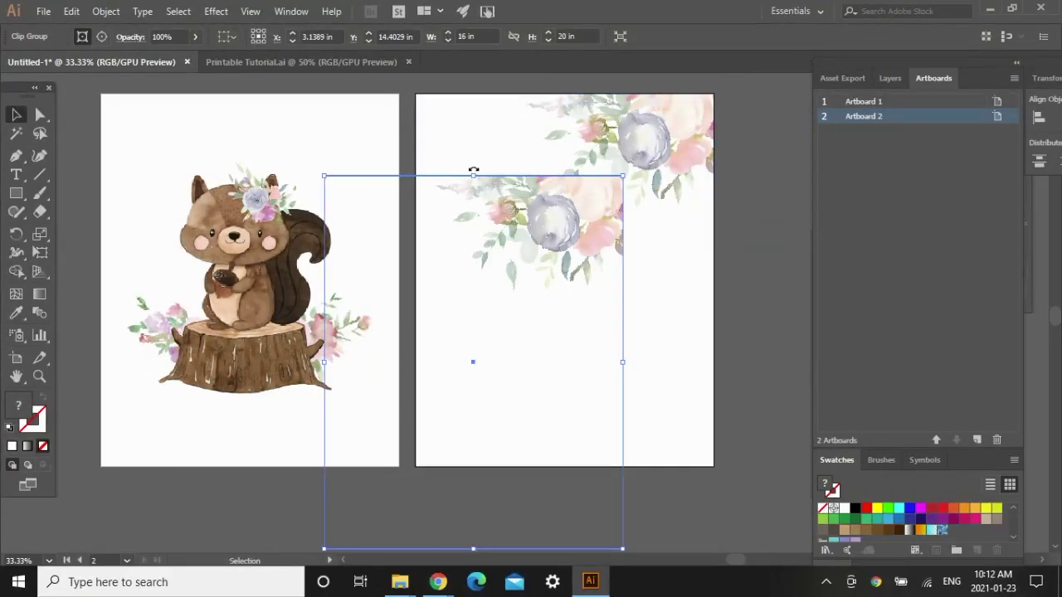
scroll(498, 173, "down", 1)
left_click_drag(471, 151, 492, 476)
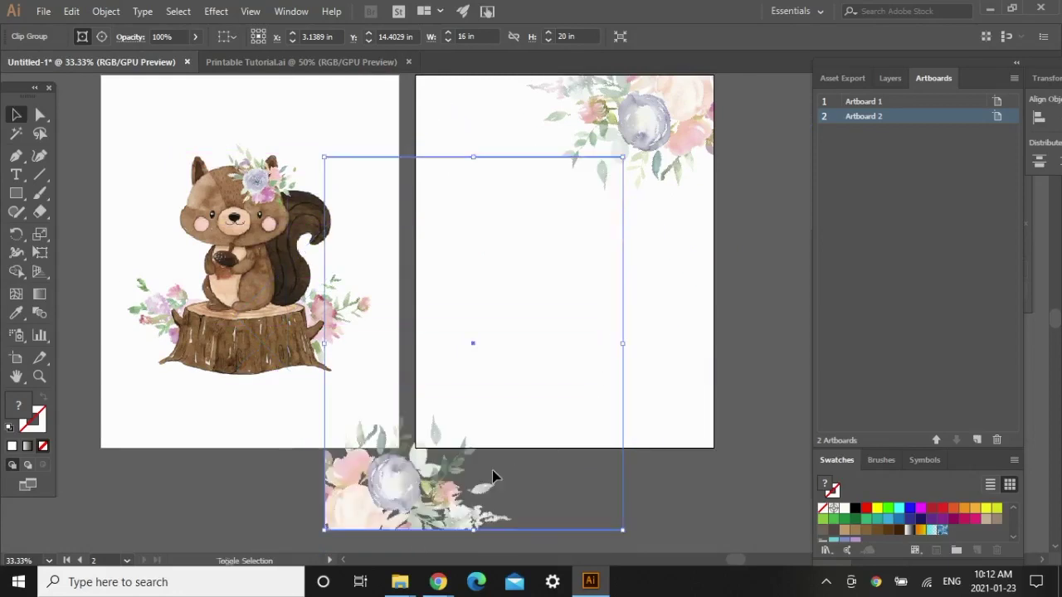
left_click_drag(375, 499, 554, 329)
left_click(739, 312)
scroll(739, 312, "up", 2)
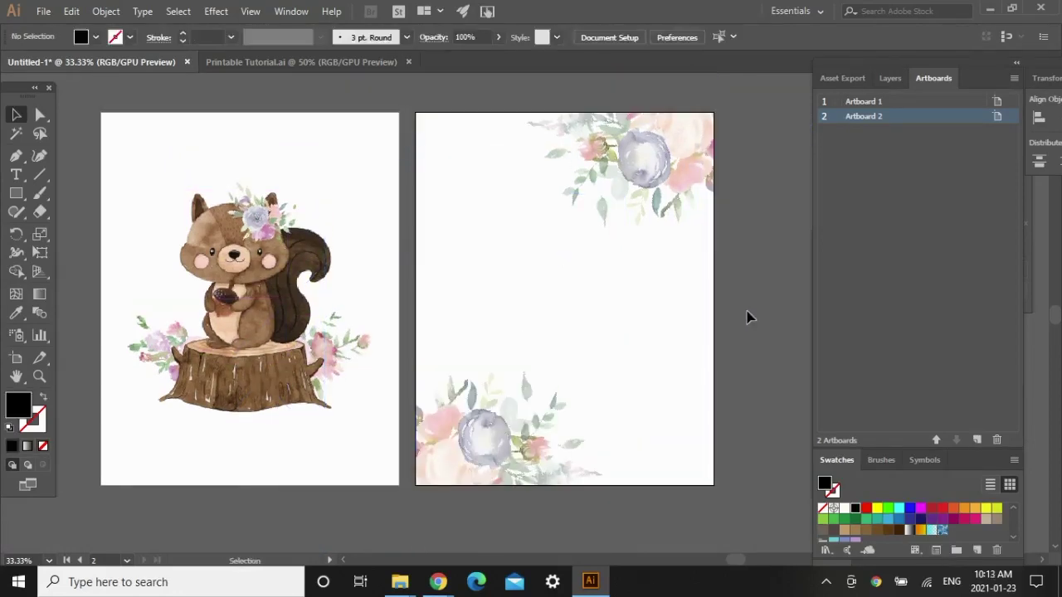
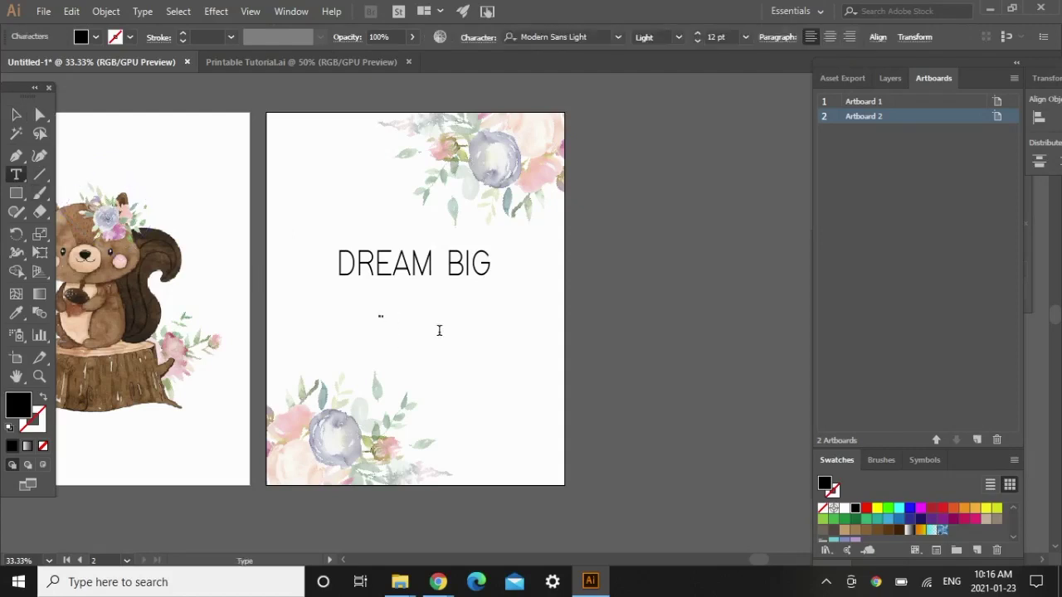
Set the "little one" text in Stylish Calligraphy Demo, enlarged to about 211 pt, directly beneath "DREAM BIG".
left_click(16, 115)
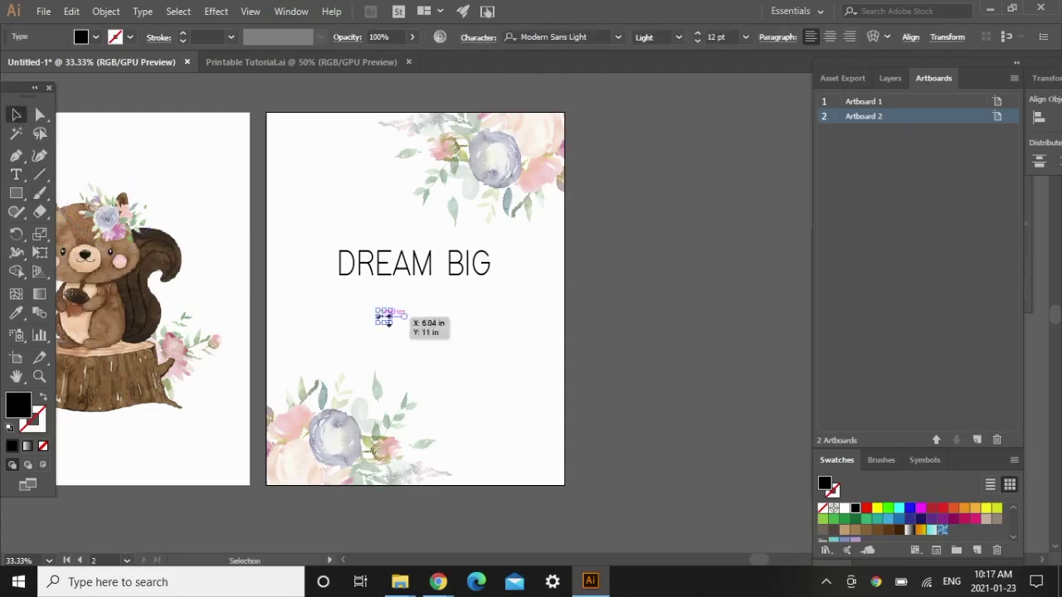
left_click_drag(398, 327, 498, 336)
left_click(618, 36)
type("sty")
key("Return")
left_click(521, 274)
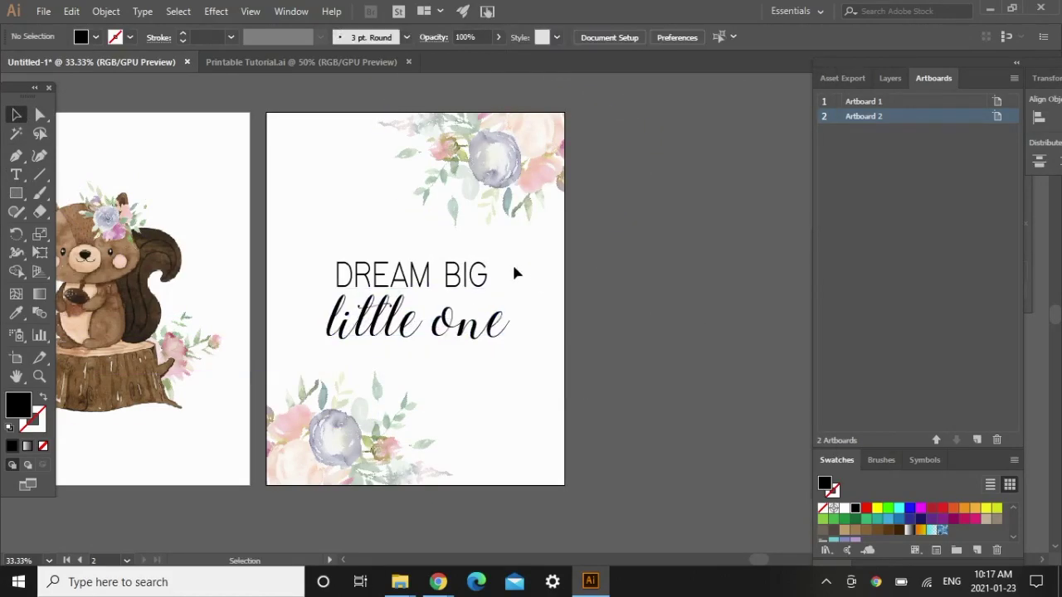
Align the "DREAM BIG" and "little one" lines to a common horizontal center on the artboard.
left_click(476, 281)
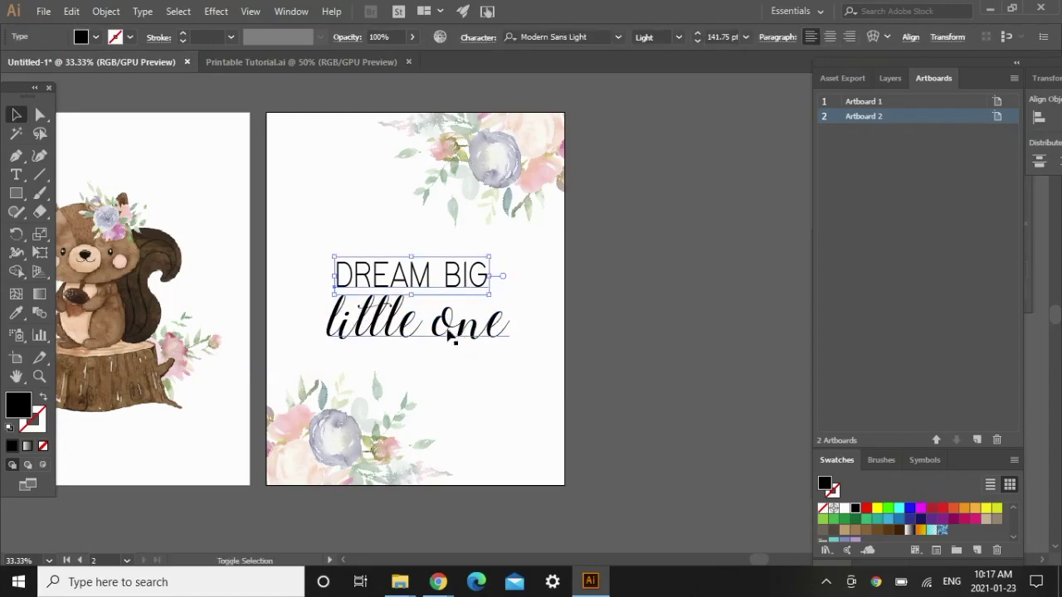
left_click(482, 333, "shift")
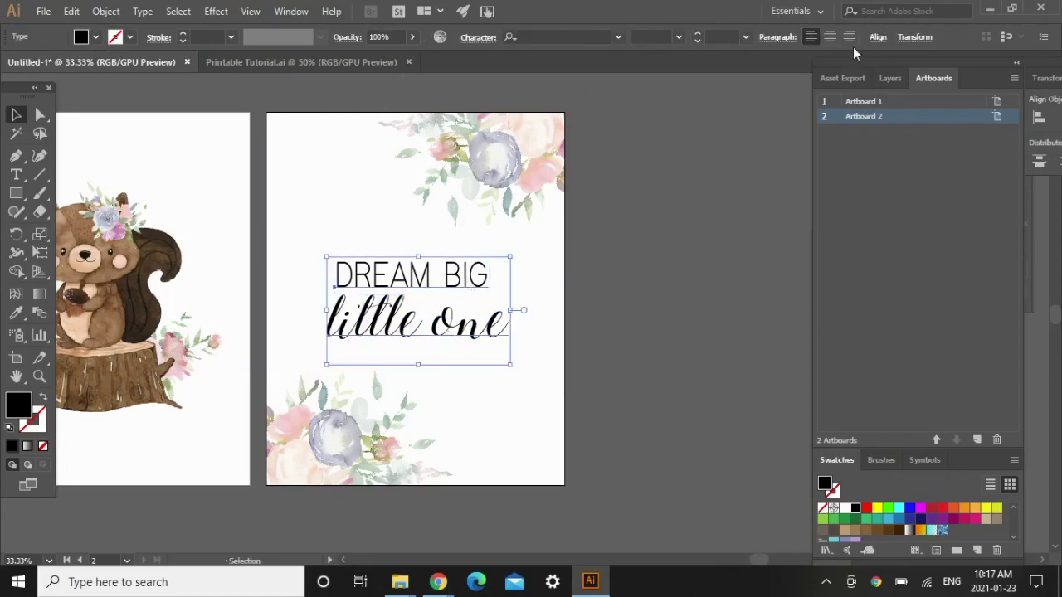
left_click(877, 37)
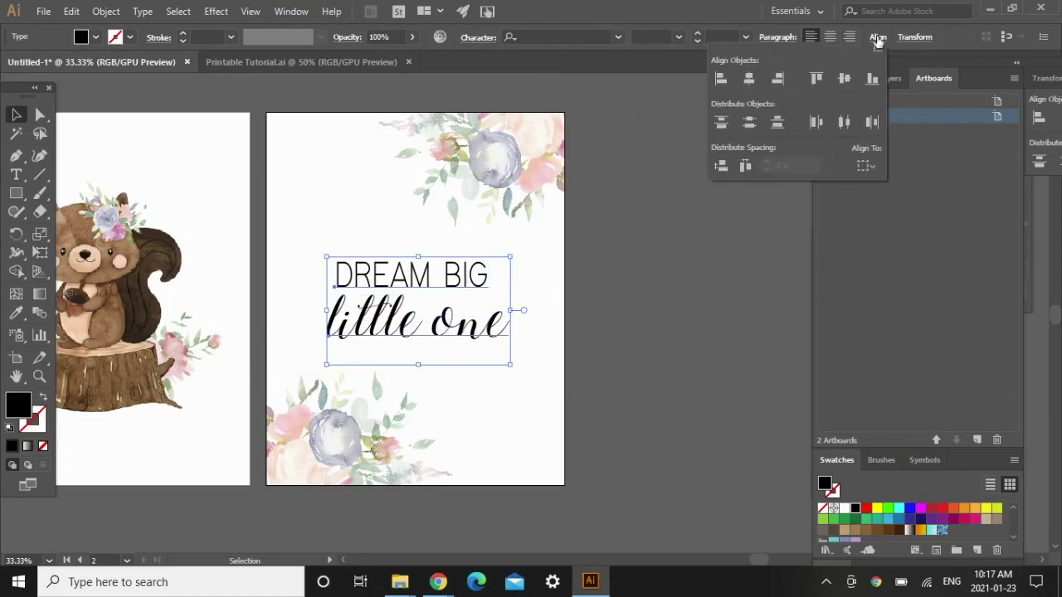
left_click(749, 79)
left_click(614, 299)
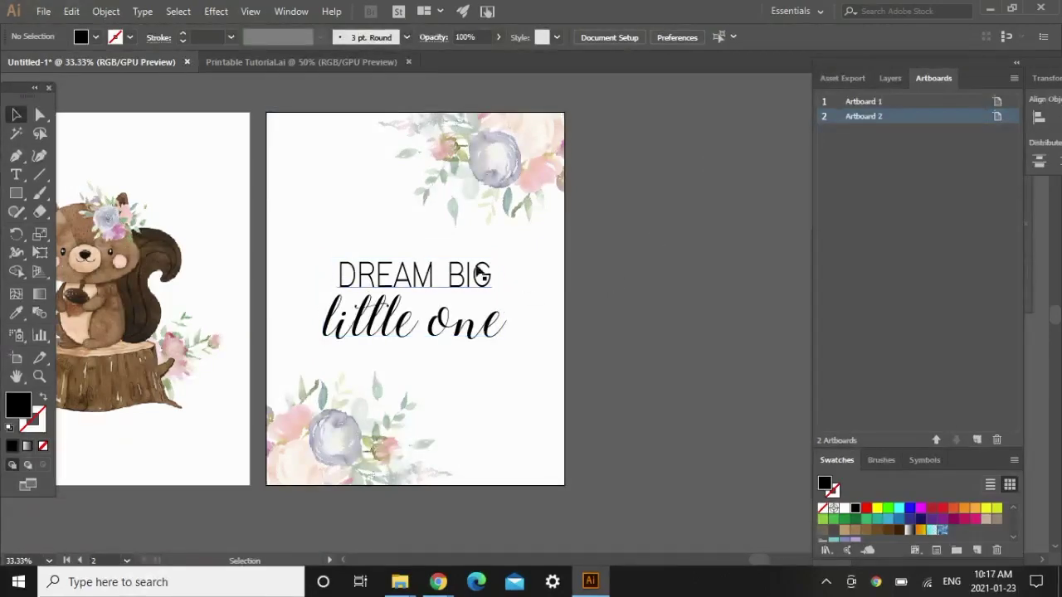
Recolor the "little one" text with the Eyedropper, trying a grey from the flowers before sampling a dark brown from the squirrel artwork.
left_click(477, 340)
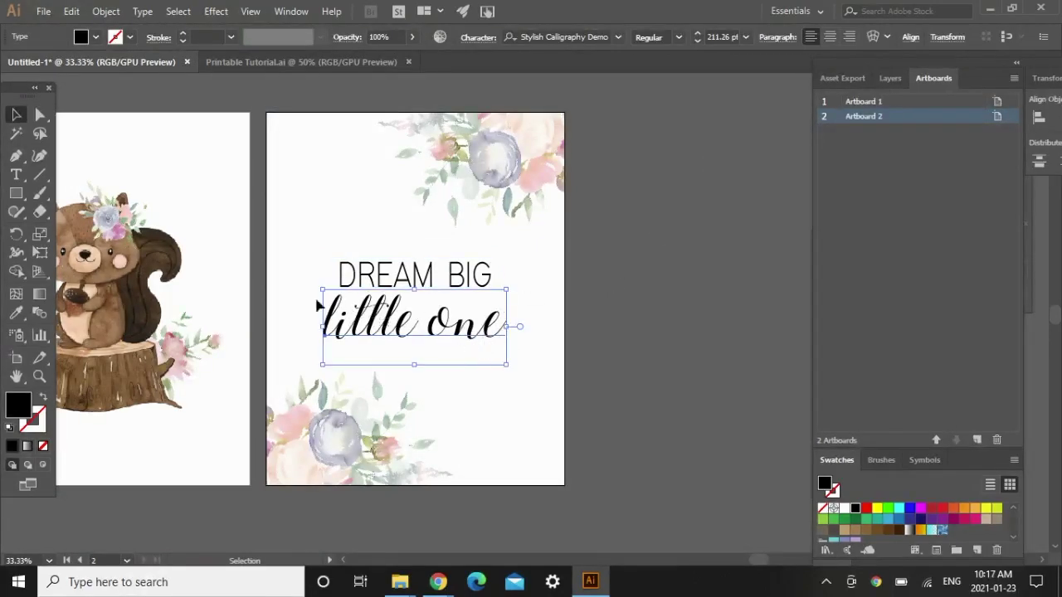
left_click(15, 320)
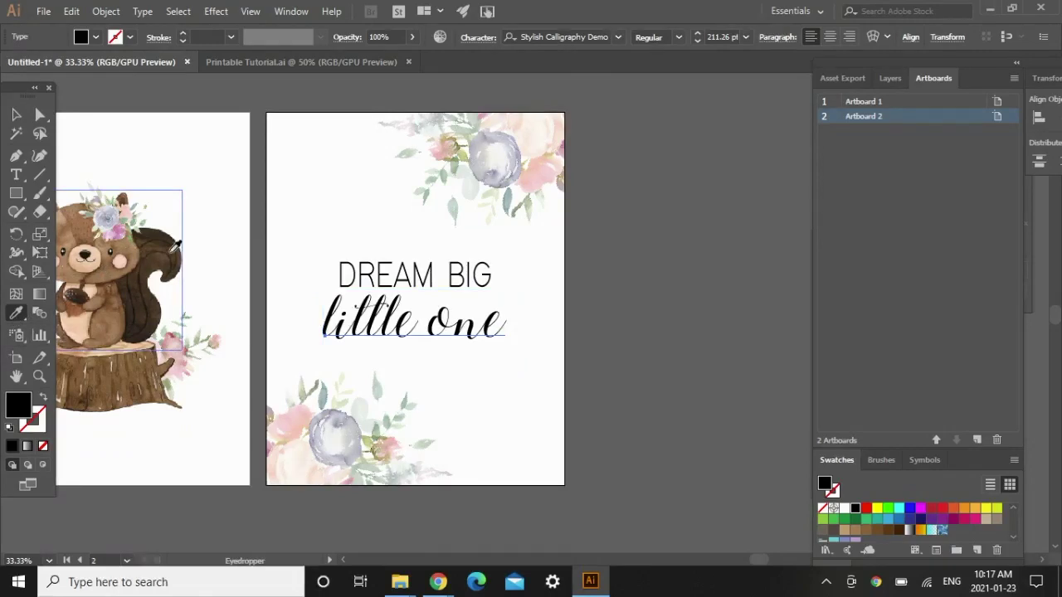
left_click(502, 180)
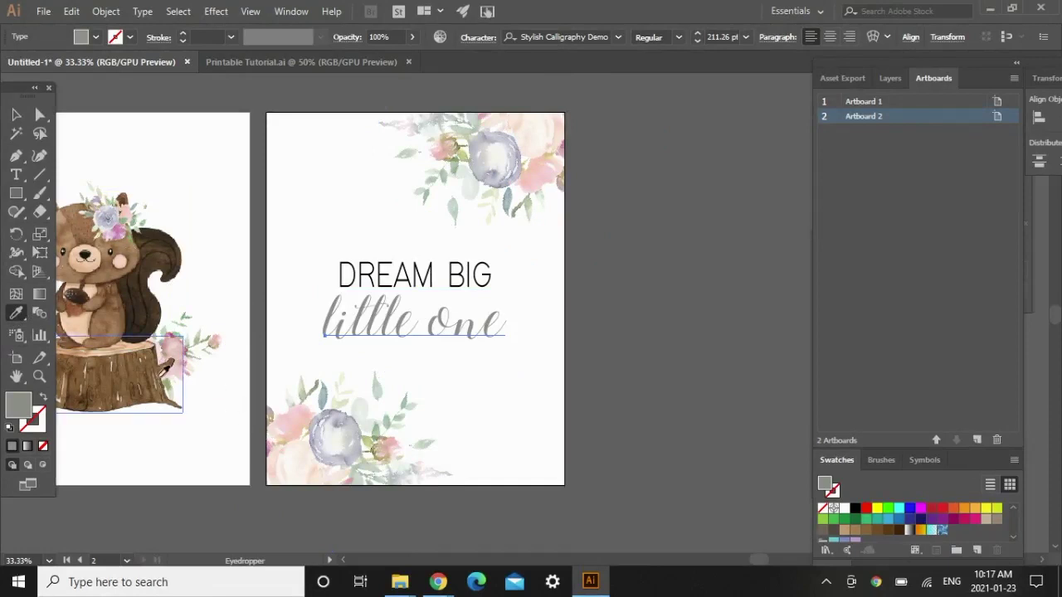
left_click(122, 224)
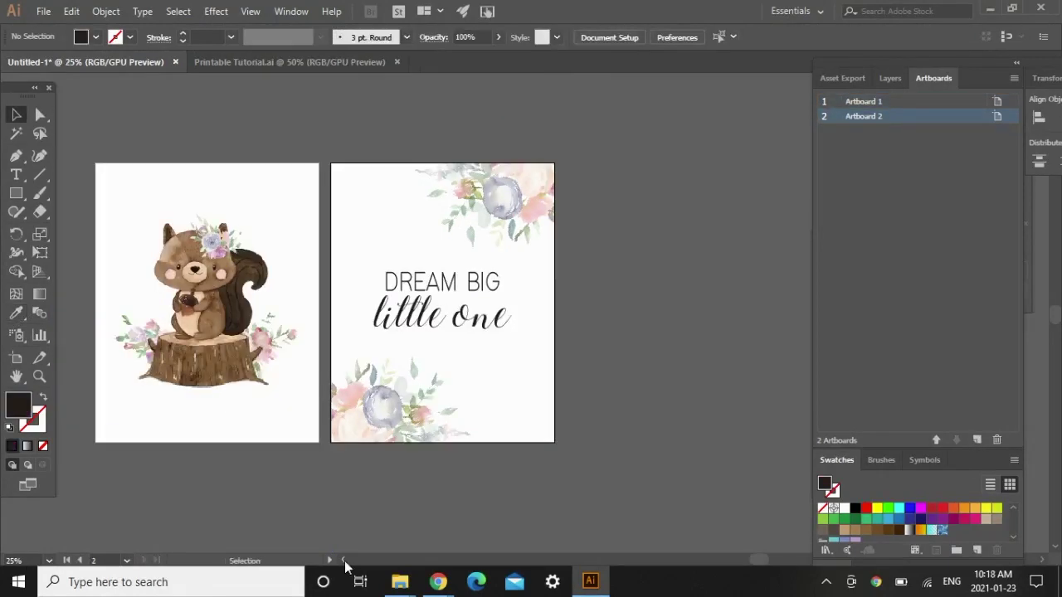
Draw another 16 × 20 in rectangle, this time over the squirrel artboard.
left_click(343, 560)
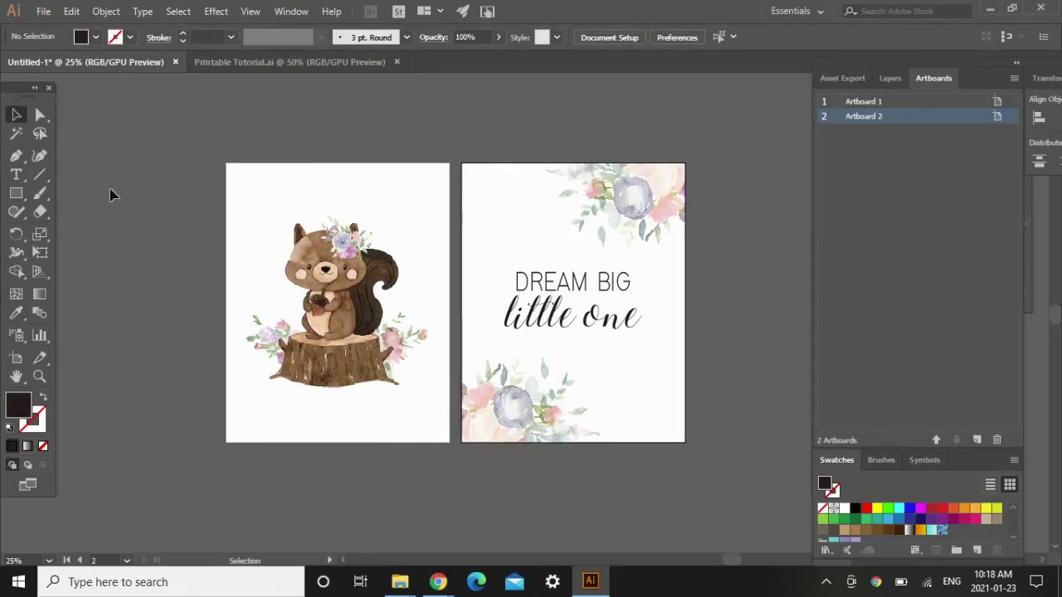
left_click(16, 193)
left_click(147, 152)
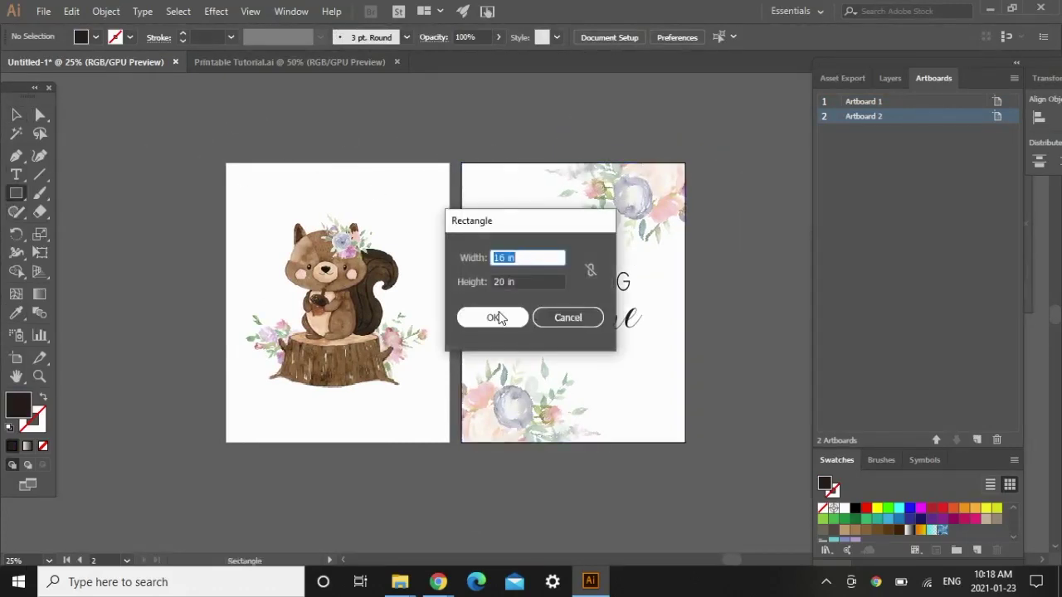
left_click(498, 319)
key("v")
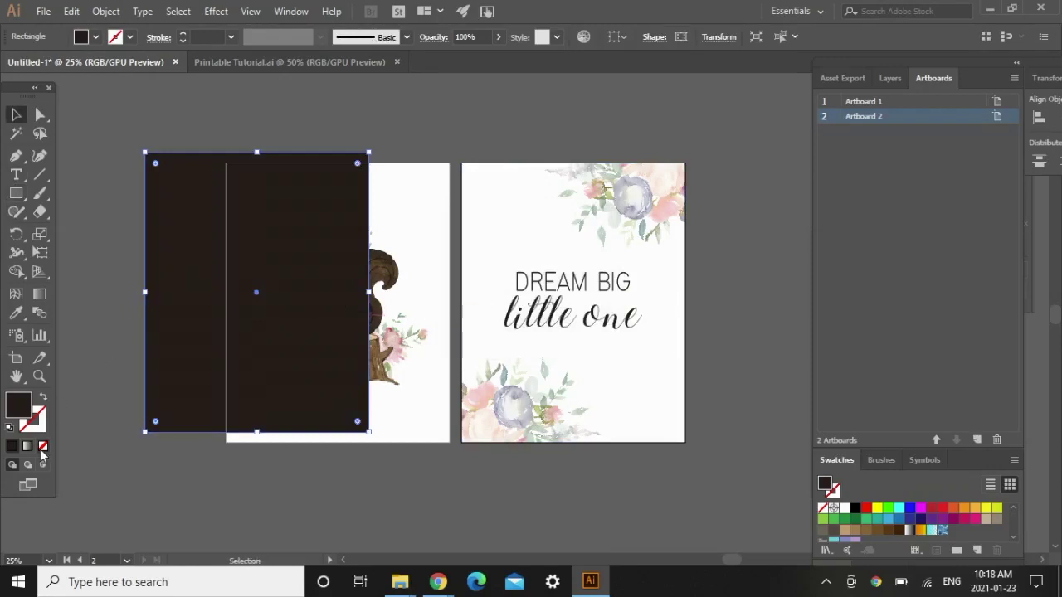
Remove the fill from the 16 × 20 in rectangle and align it exactly with the squirrel artboard.
left_click(42, 447)
left_click_drag(252, 296, 335, 304)
left_click(347, 131)
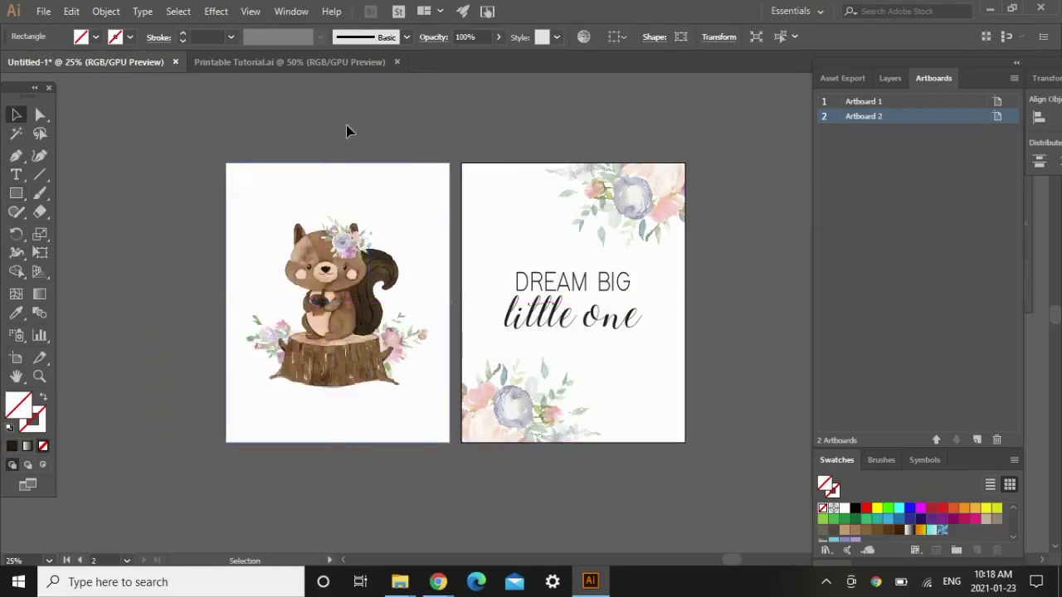
scroll(347, 137, "down", 1)
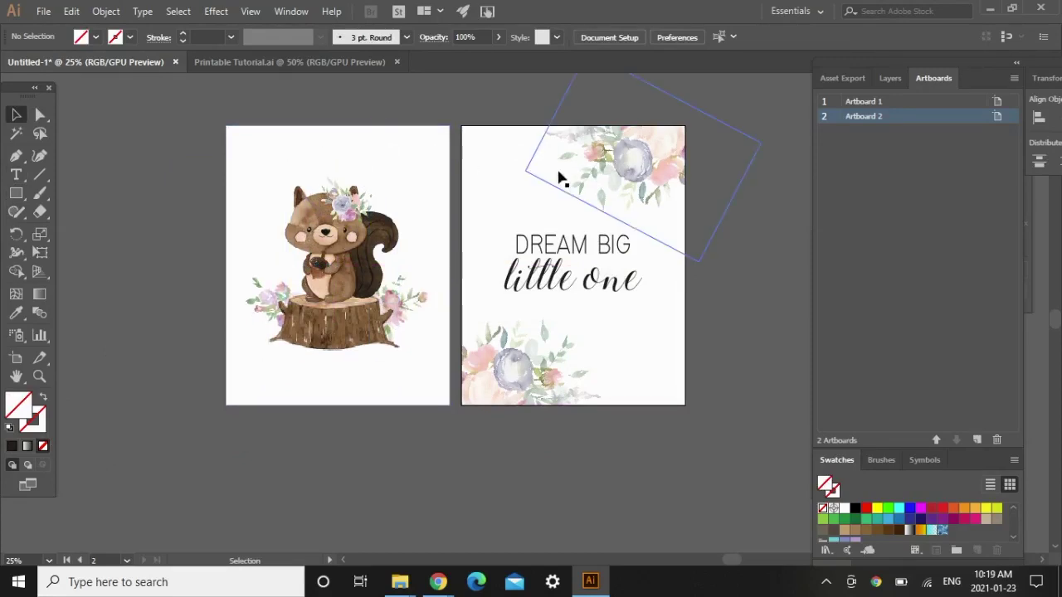
Duplicate the squirrel and quote artboards with their artwork directly beneath the originals.
left_click(17, 360)
left_click(380, 154)
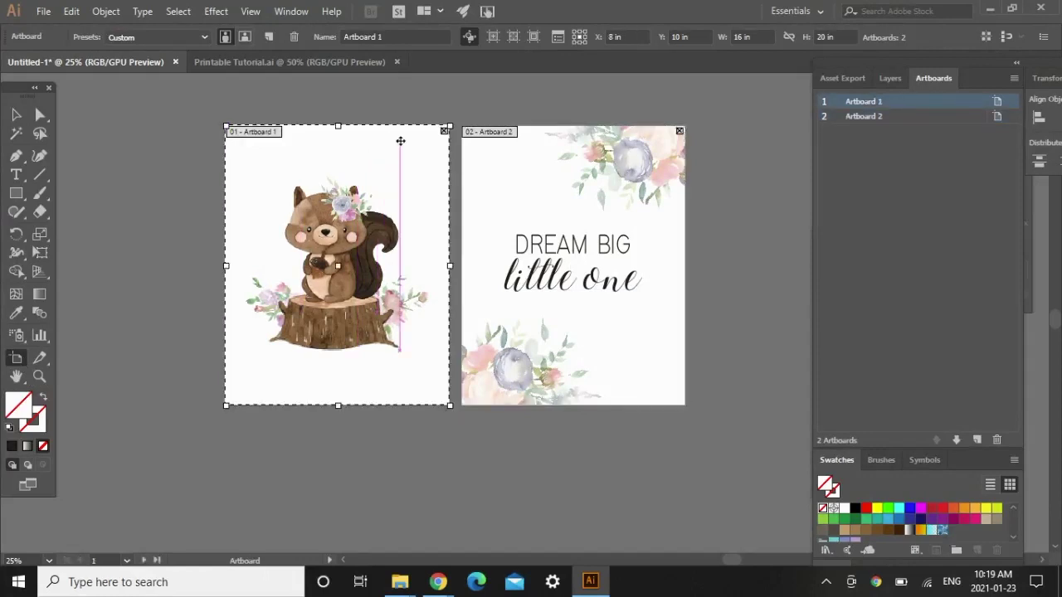
left_click_drag(400, 146, 394, 450)
scroll(423, 355, "down", 3)
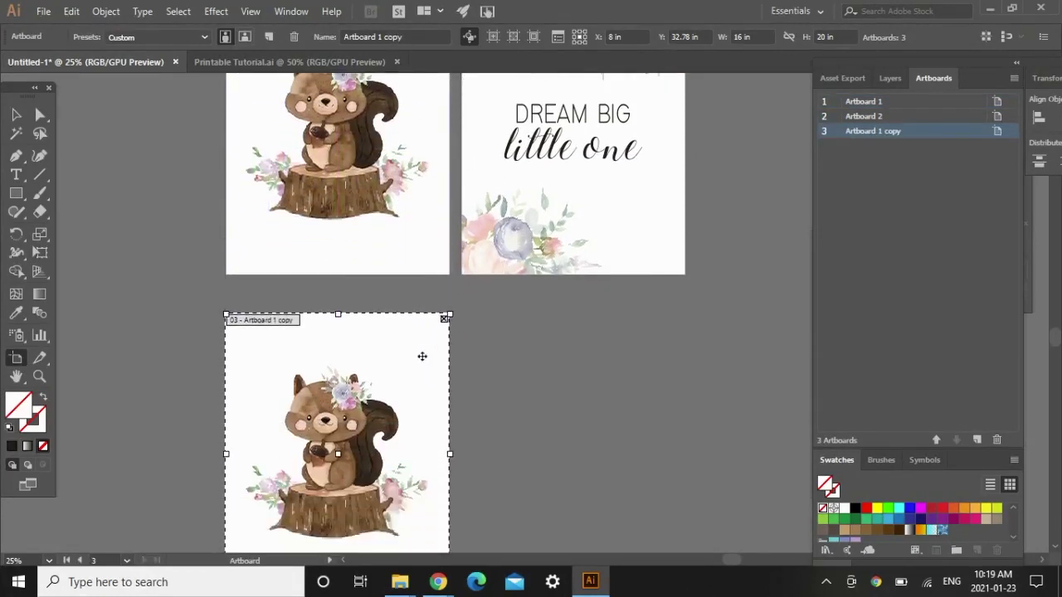
scroll(554, 343, "up", 2)
left_click_drag(618, 120, 620, 421)
scroll(620, 421, "down", 5)
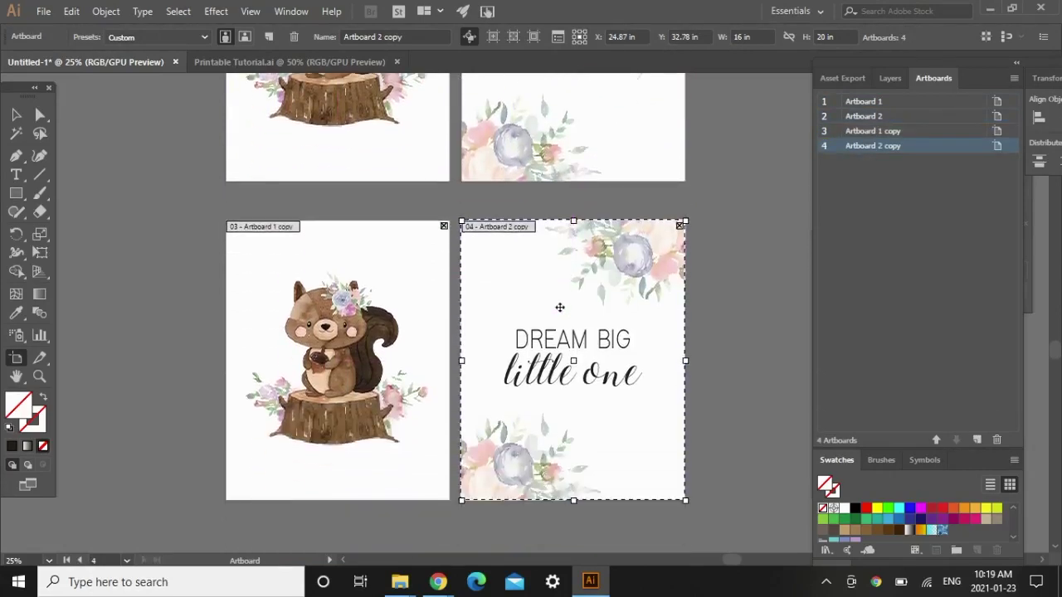
Move the duplicated squirrel artboard farther from the quote copy and resize it to 18 × 24 in.
left_click_drag(412, 226, 360, 230)
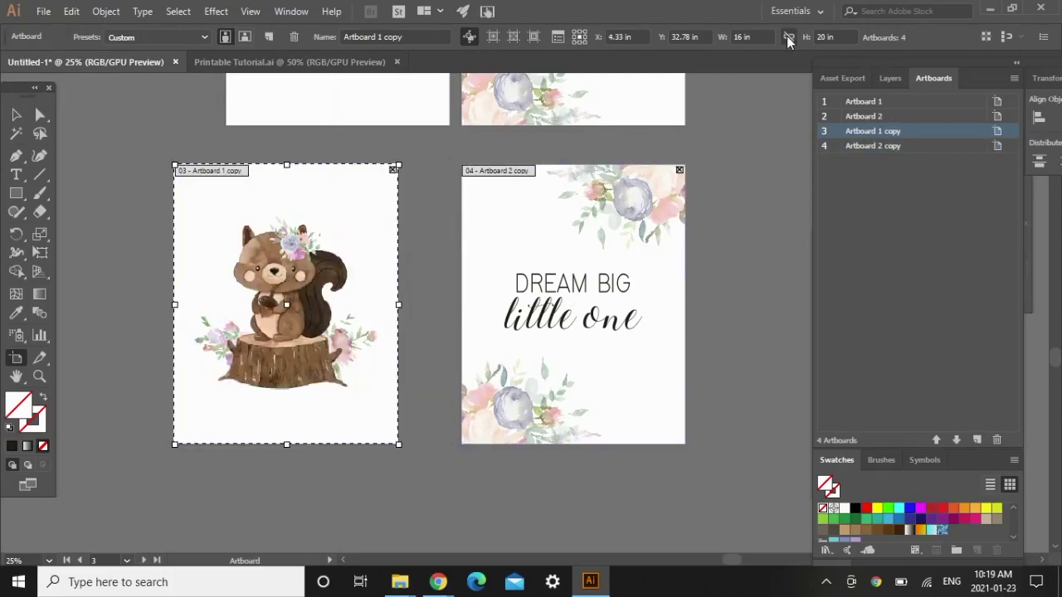
left_click(736, 38)
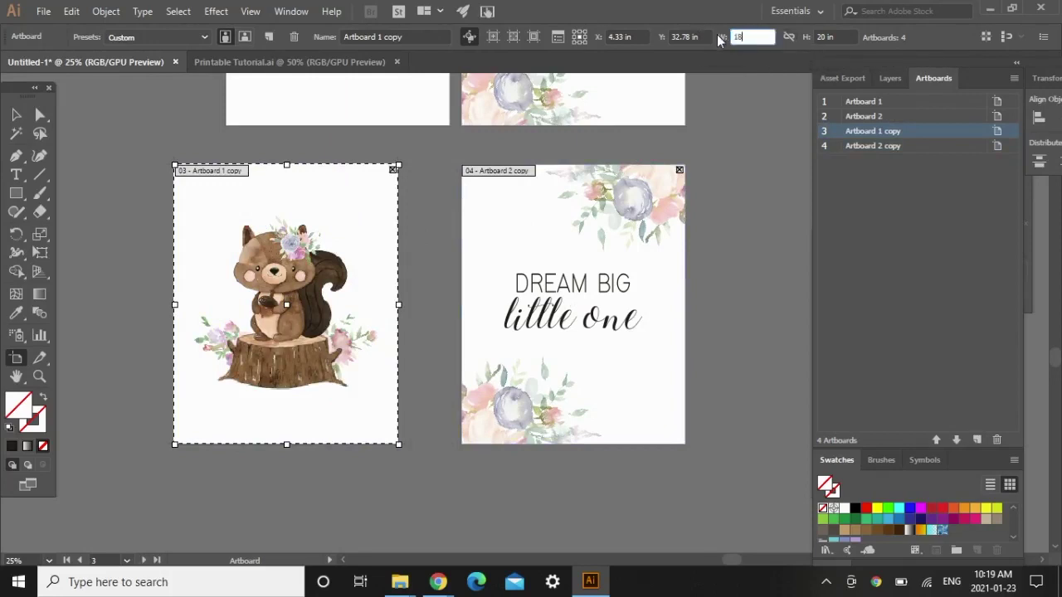
type("18")
key("Return")
left_click(839, 37)
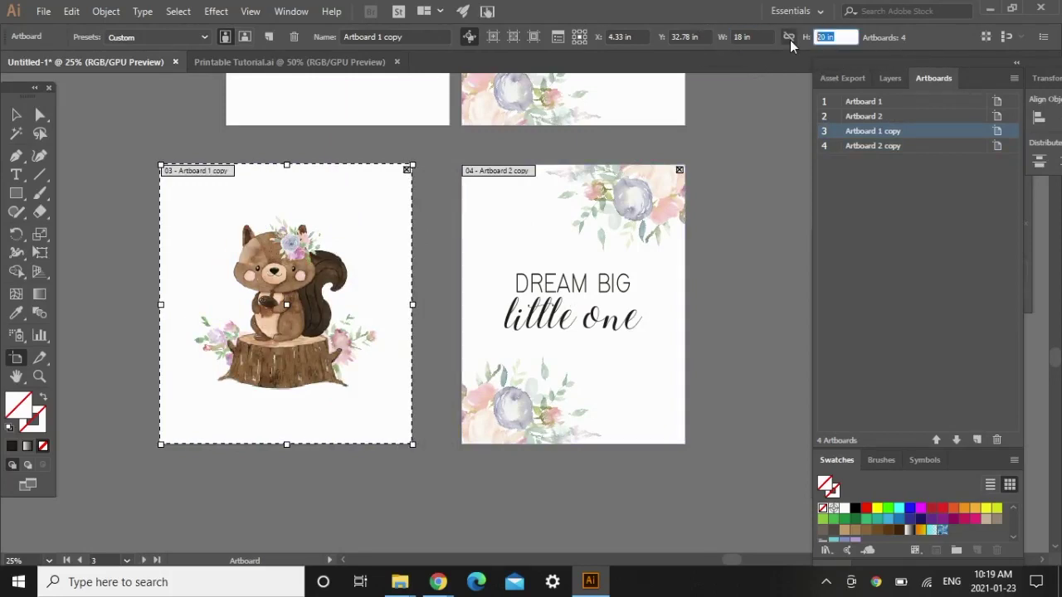
type("24")
key("Return")
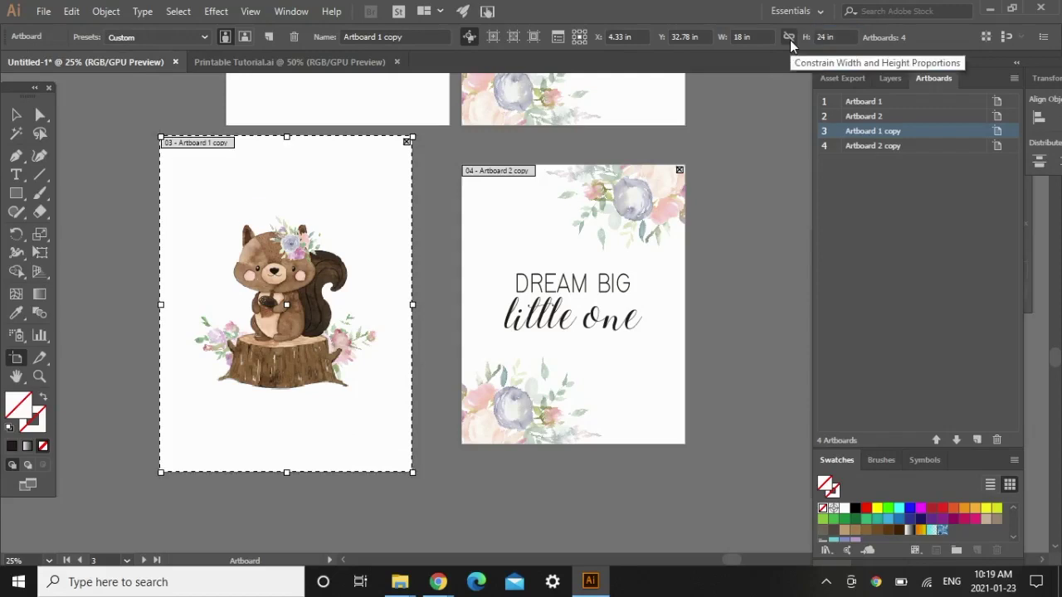
Resize the duplicated "DREAM BIG little one" artboard to 18 × 24 in.
left_click(569, 256)
left_click(737, 37)
type("1")
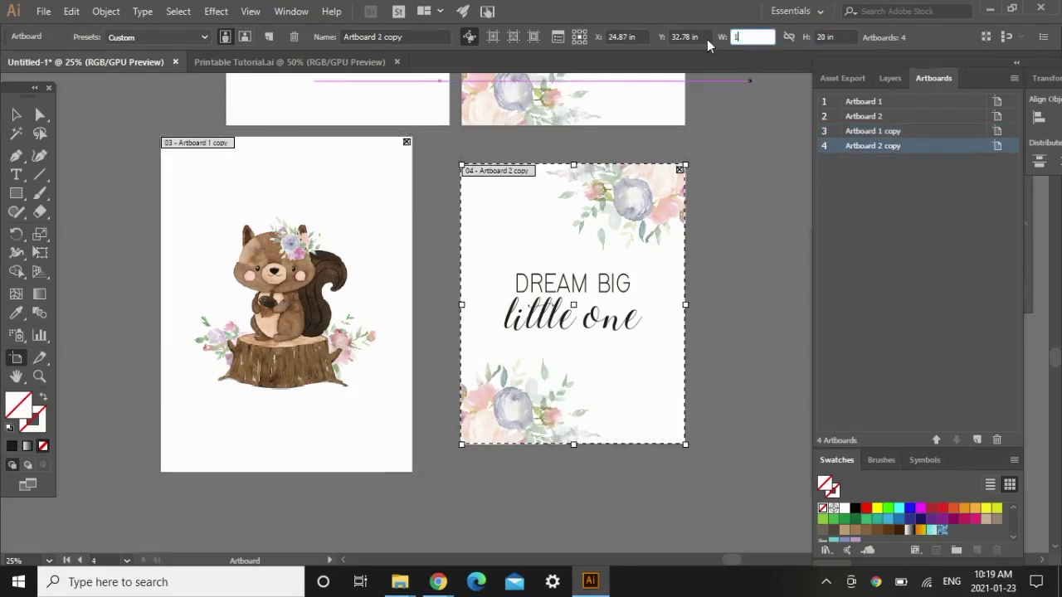
type("8")
left_click(827, 37)
type("24")
key("Return")
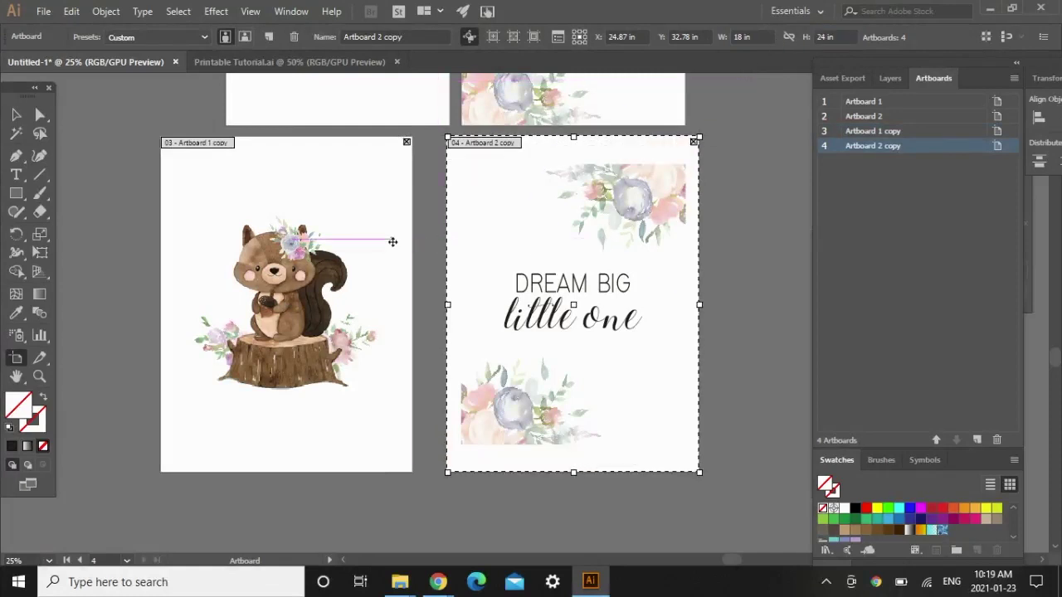
Scale the copied squirrel artwork and its bounding rectangle proportionally from the center to span the 18 × 24 in artboard's width.
key("v")
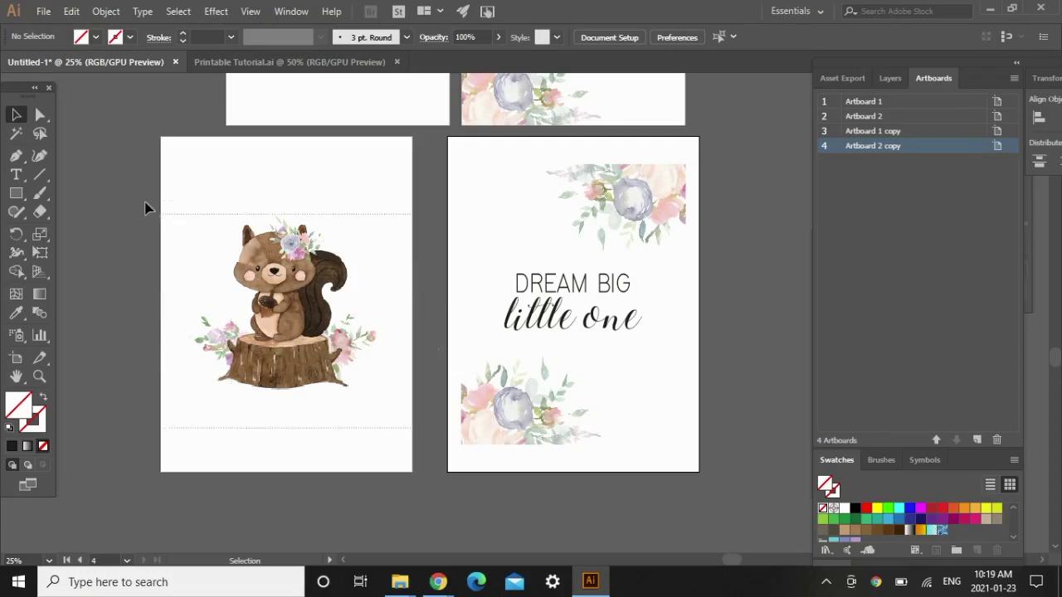
key("ctrl+alt+a")
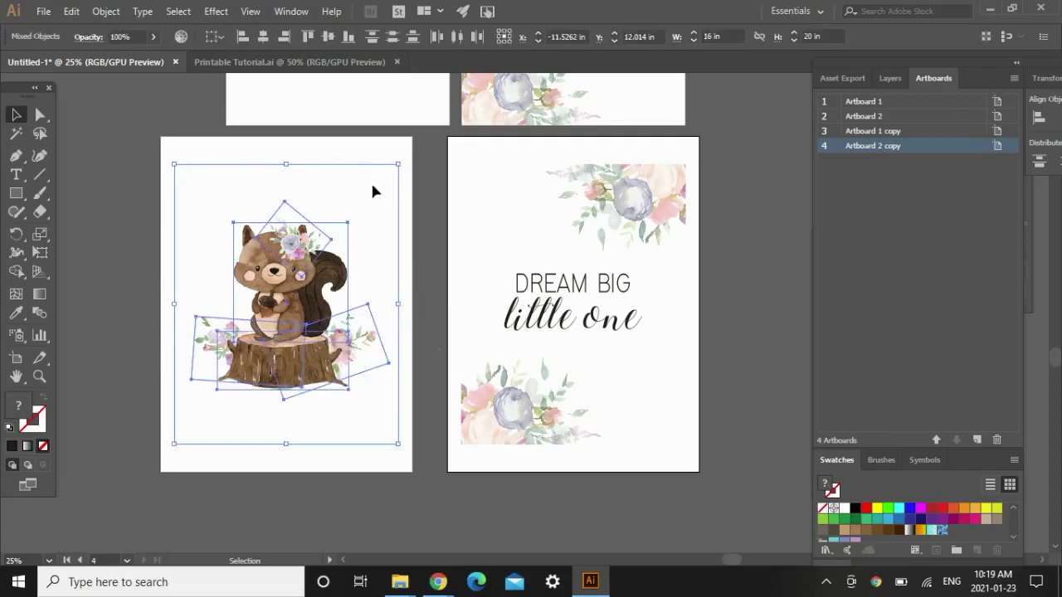
left_click_drag(173, 163, 166, 141)
left_click_drag(400, 444, 424, 463)
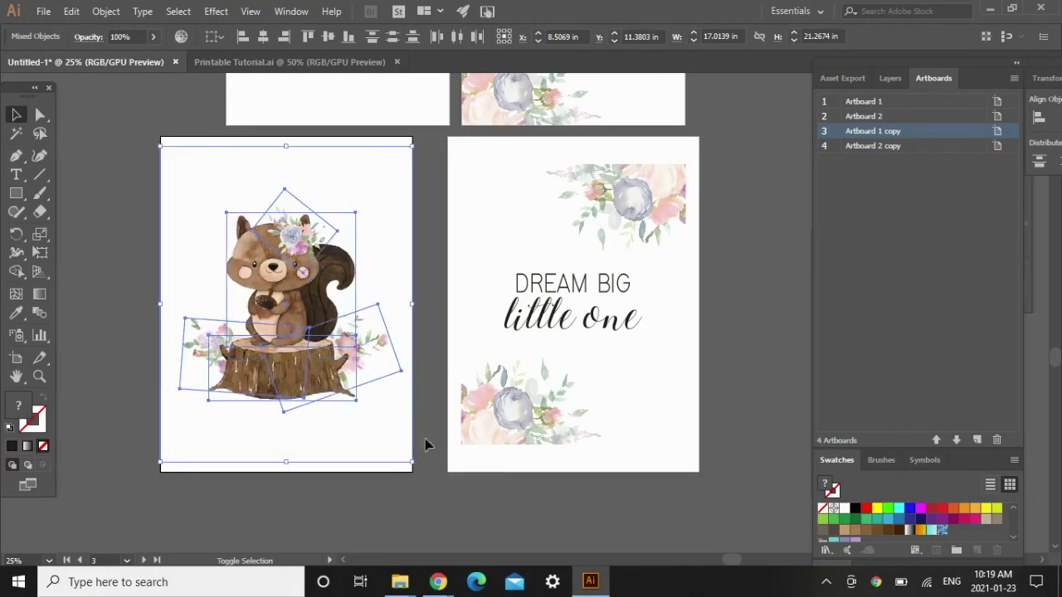
left_click(520, 509)
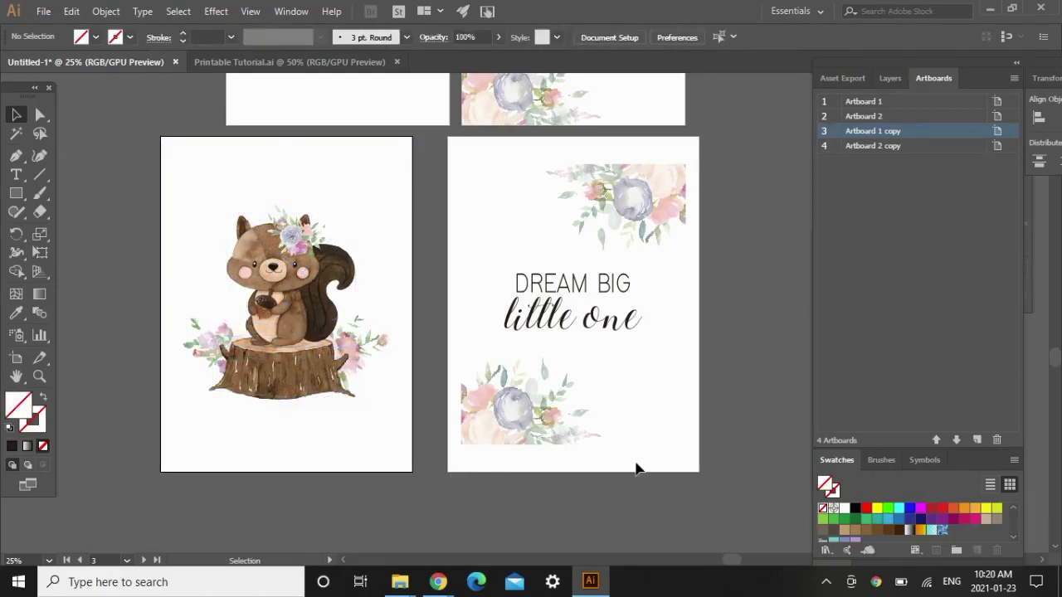
Scale the copied quote artwork proportionally to 18 × 22.5 in so it spans its artboard's width.
left_click(498, 249)
left_click_drag(454, 159, 450, 142)
left_click_drag(687, 442, 699, 464)
left_click(738, 322)
Shift the enlarged quote print's upper flowers to the artboard's top edge and its lower flowers to the bottom edge.
left_click(636, 184)
left_click_drag(635, 183, 638, 169)
scroll(733, 233, "down", 2)
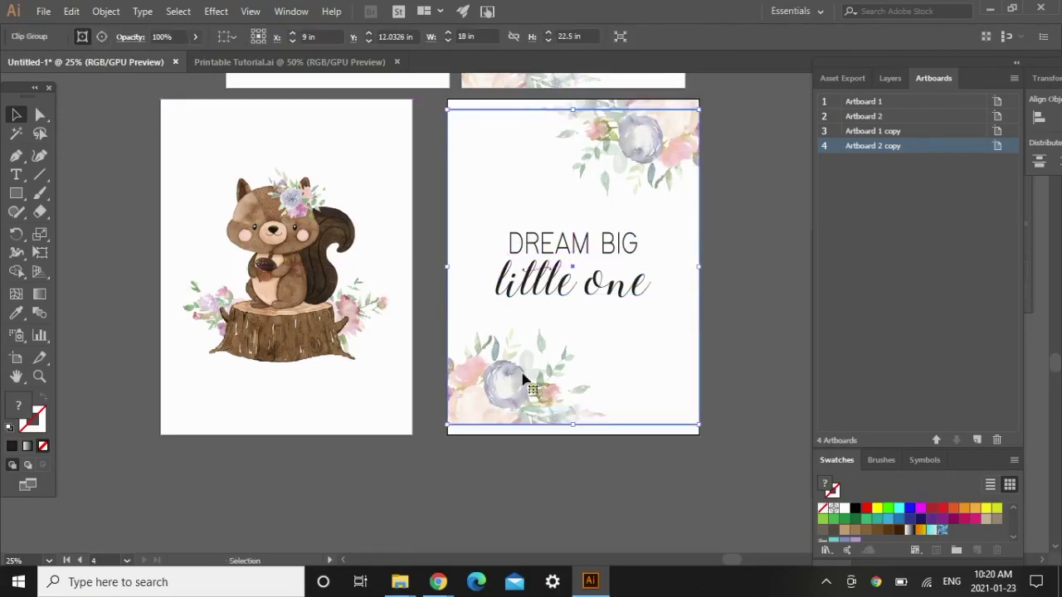
left_click_drag(519, 365, 517, 379)
left_click(740, 336)
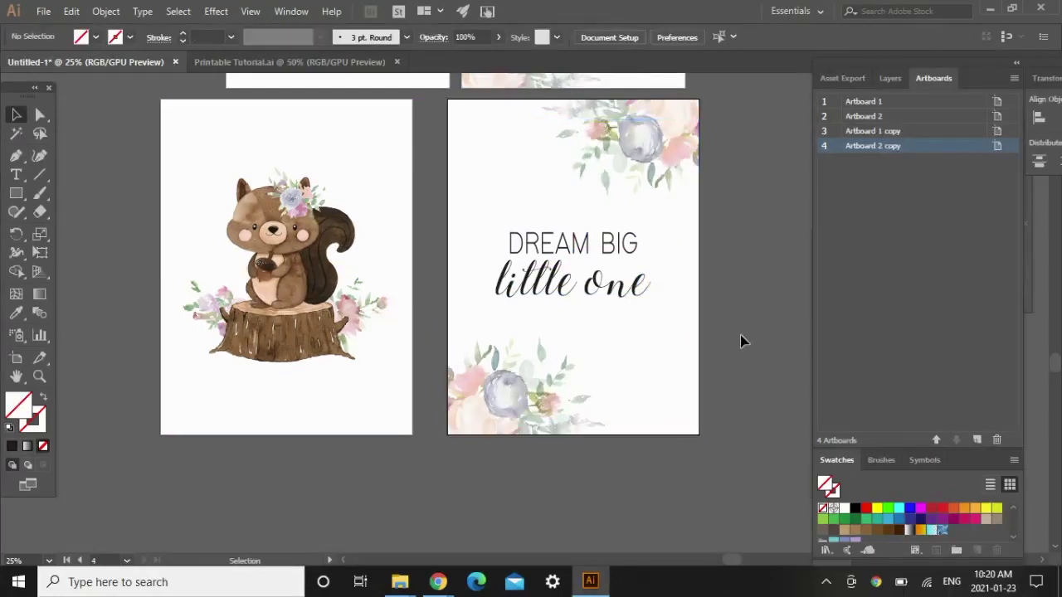
Add a blank 20 × 20 in artboard in the empty space to the right of the prints.
key("ctrl+minus")
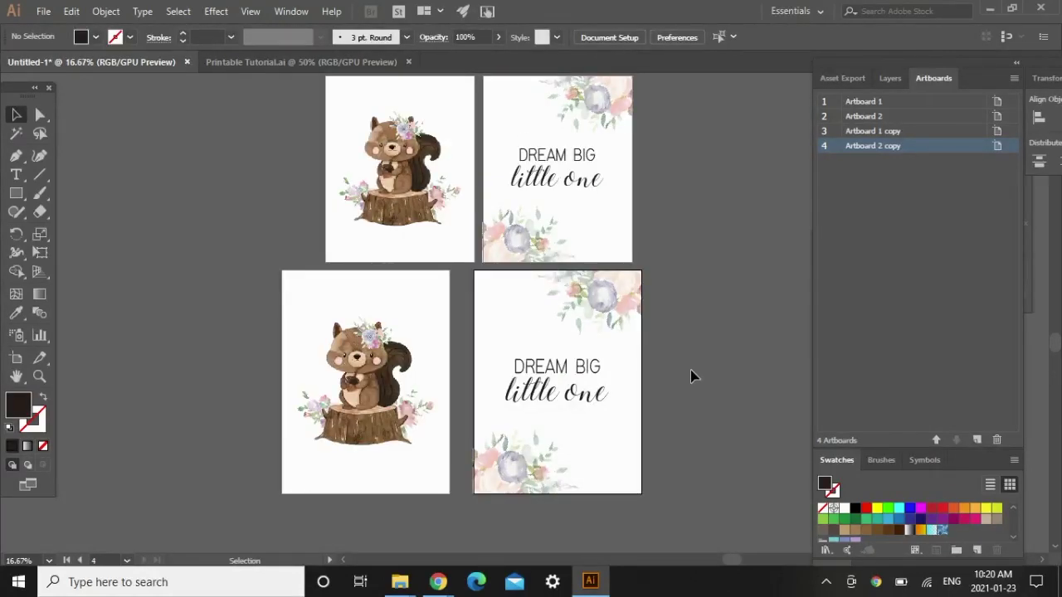
left_click_drag(729, 561, 811, 564)
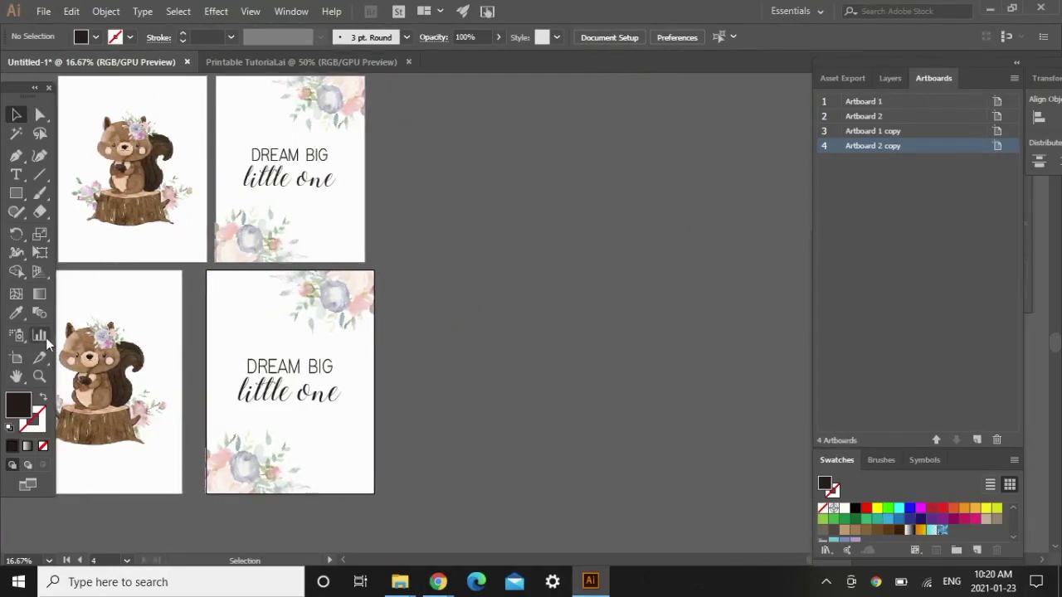
left_click(17, 361)
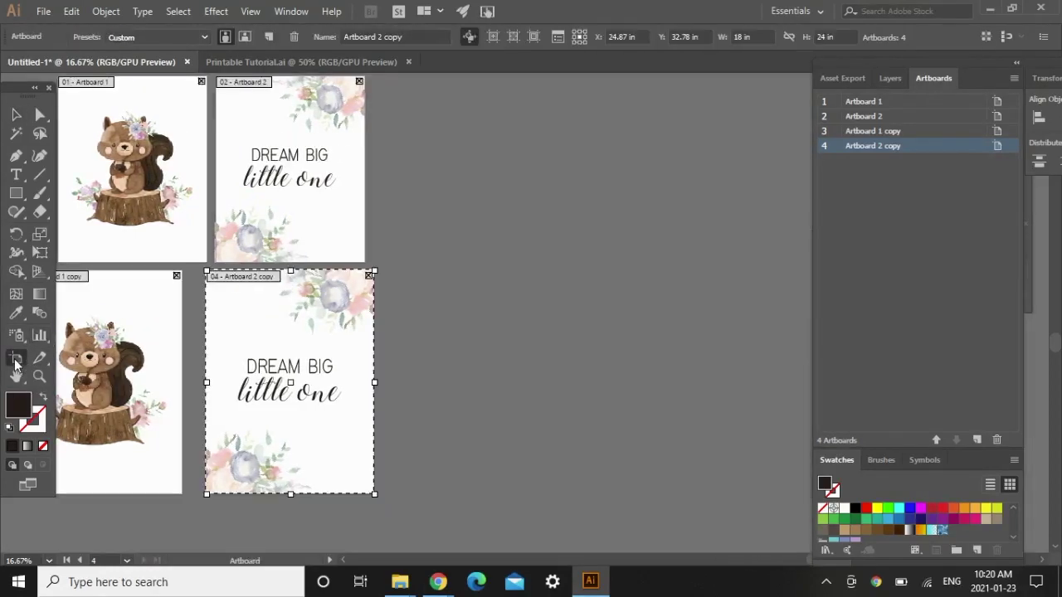
left_click(269, 36)
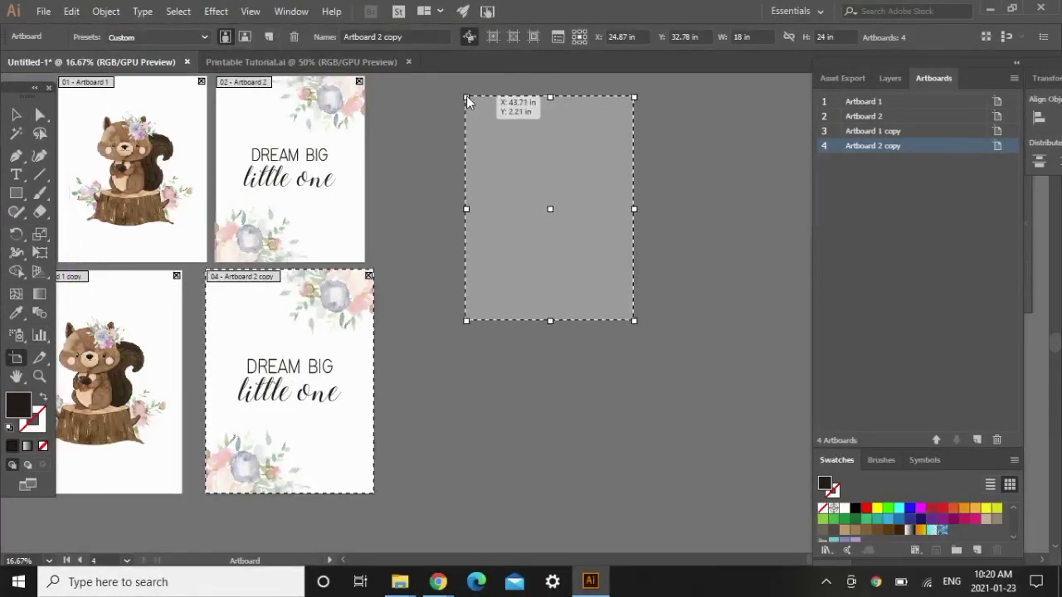
left_click(474, 93)
left_click(758, 36)
type("20")
key("Tab")
type("2")
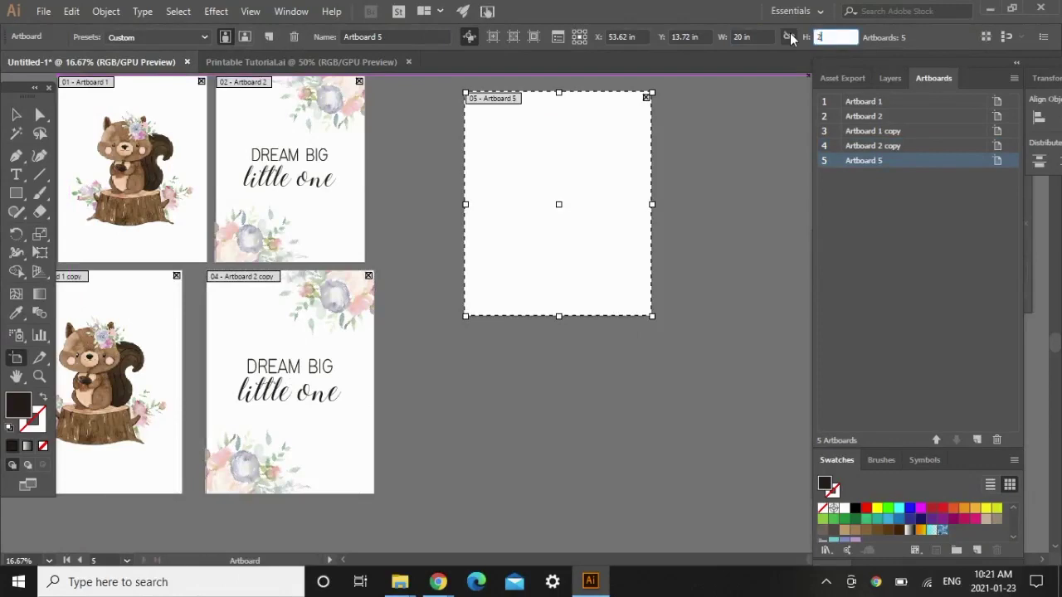
type("0")
key("Return")
key("Escape")
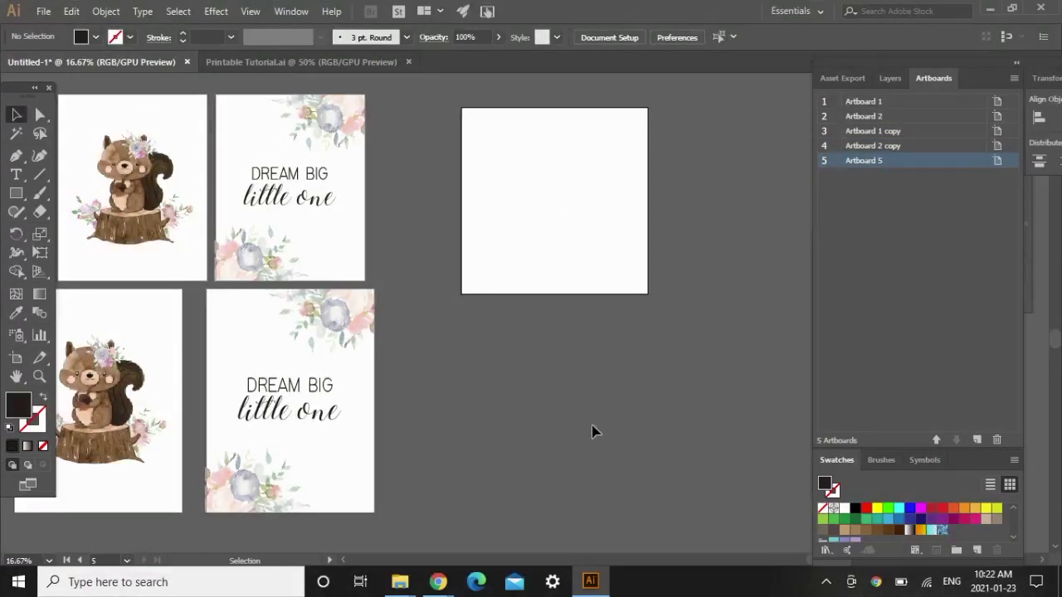
Place the two-frame nursery mockup image from its file folder onto the blank artboard and scale it to the artboard's width.
mouse_move(401, 587)
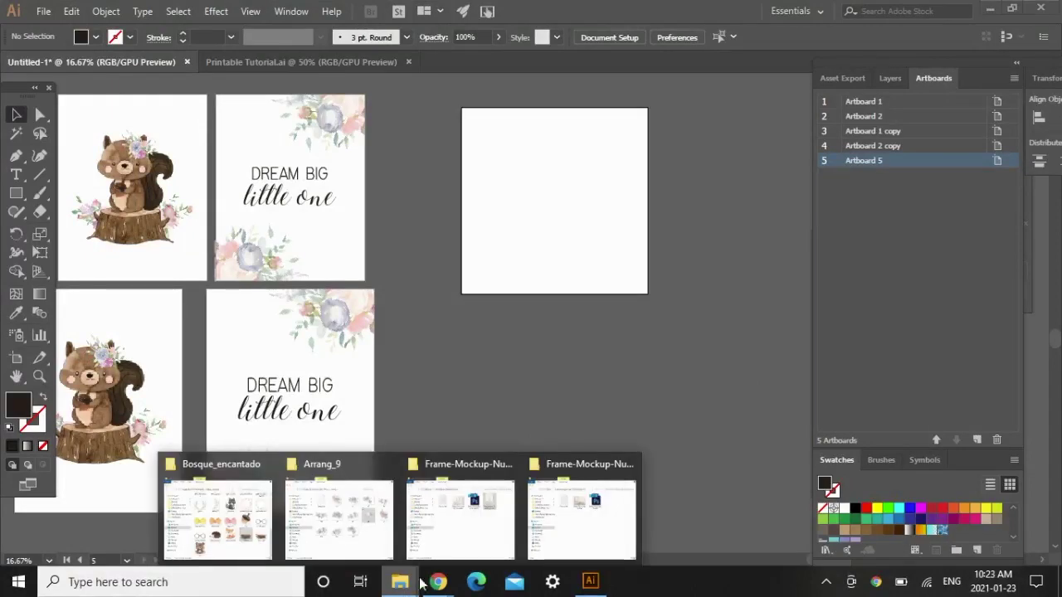
left_click(464, 518)
left_click_drag(979, 174, 419, 116)
left_click_drag(415, 240, 550, 214)
left_click_drag(672, 406, 660, 373)
left_click_drag(592, 343, 591, 330)
left_click(687, 249)
scroll(687, 248, "up", 1)
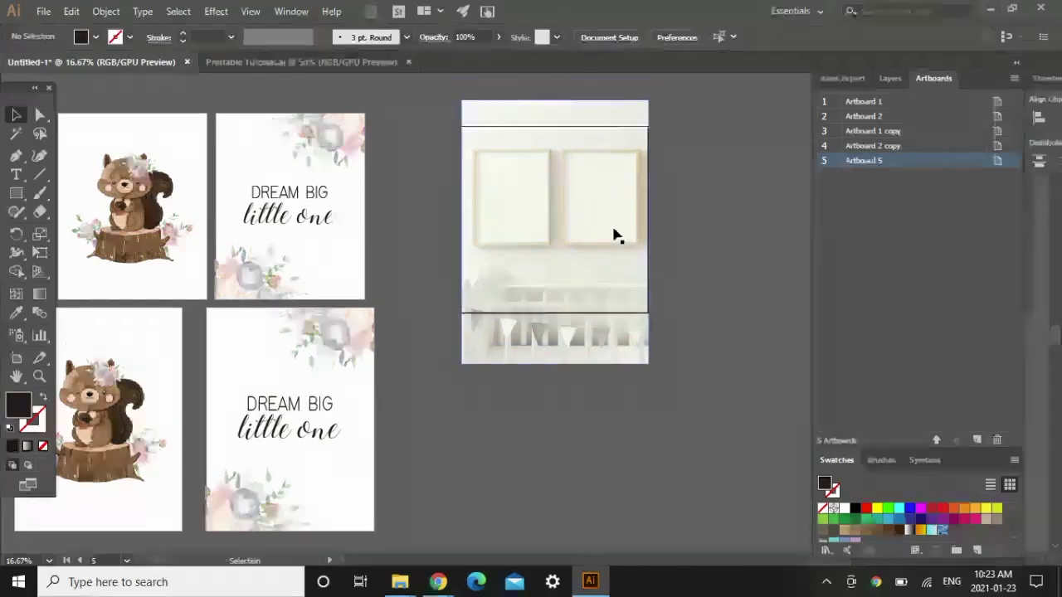
Crop the nursery mockup image's upper and lower edges to the square artboard.
left_click(586, 196)
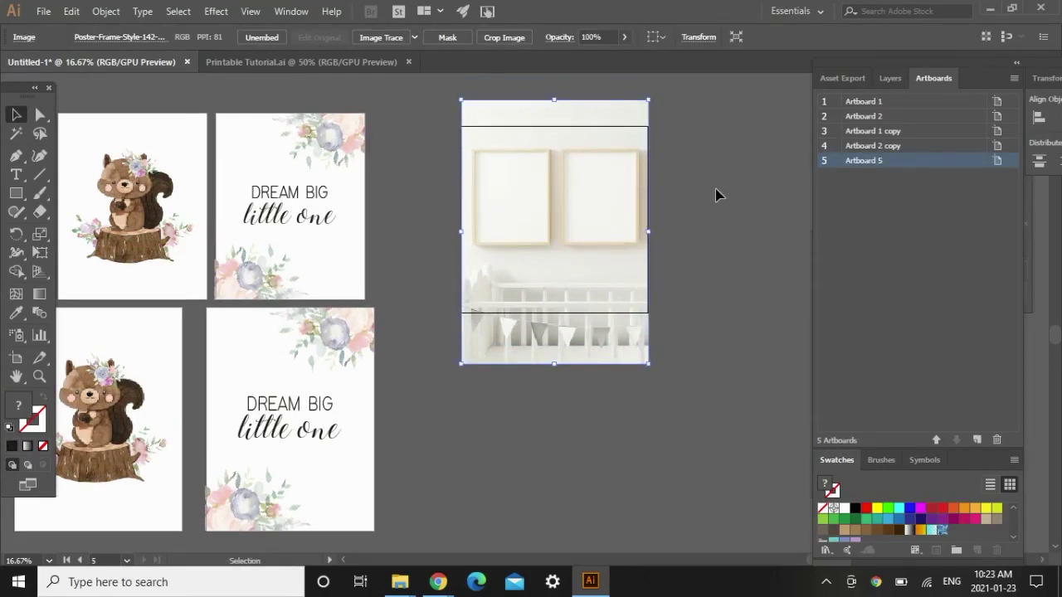
scroll(713, 191, "up", 1)
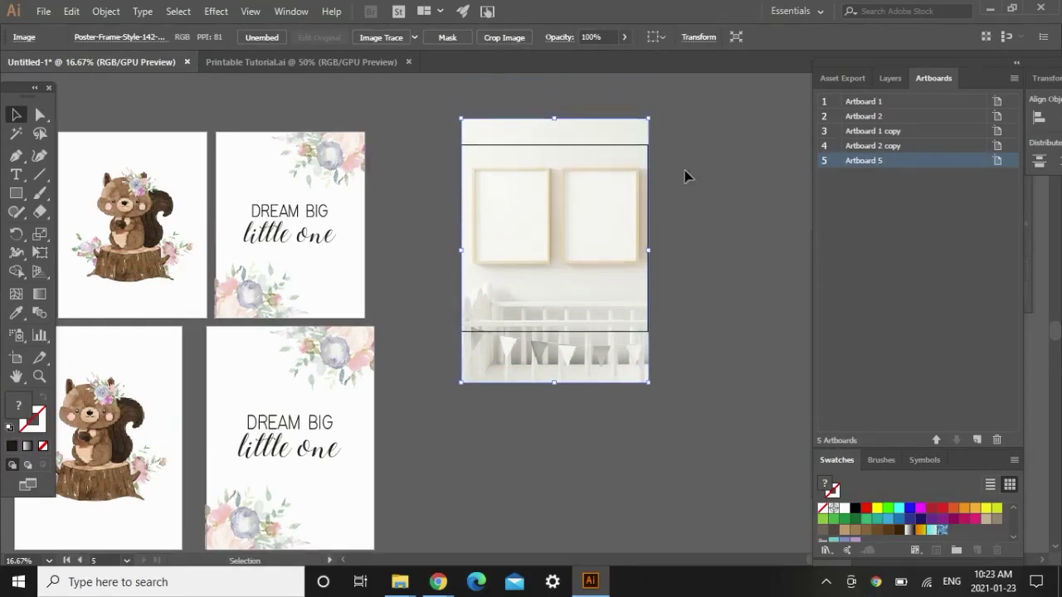
left_click(508, 41)
left_click_drag(554, 118, 564, 148)
left_click_drag(556, 379, 562, 328)
key("Return")
Paste a copy of the 16 × 20 in squirrel print onto the nursery mockup.
left_click(132, 207)
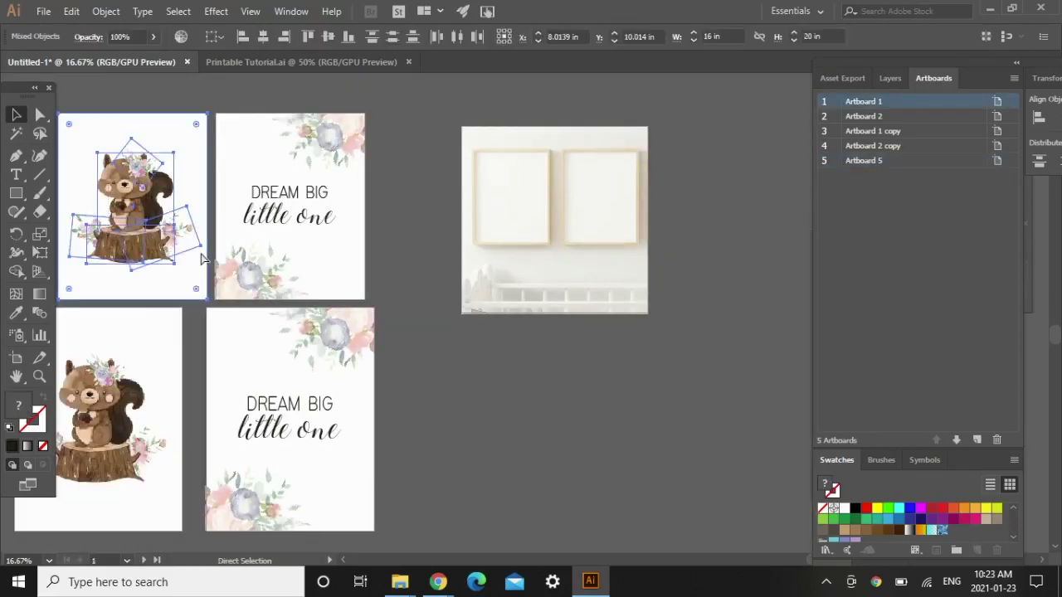
left_click(462, 379)
left_click(533, 266)
key("ctrl+plus")
key("ctrl+plus")
key("ctrl+plus")
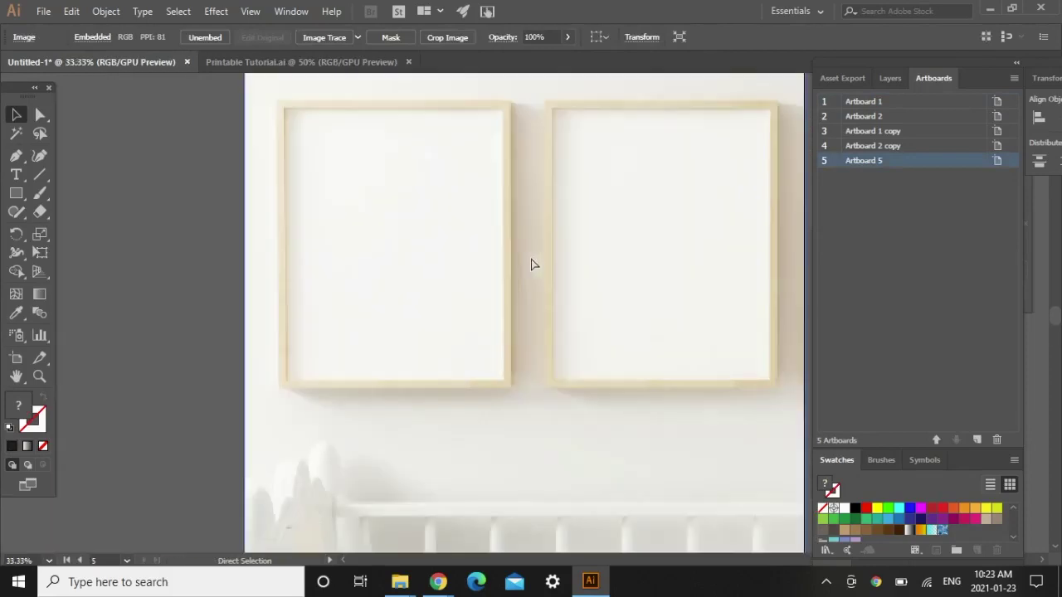
left_click(196, 207)
key("ctrl+v")
scroll(524, 138, "up", 3)
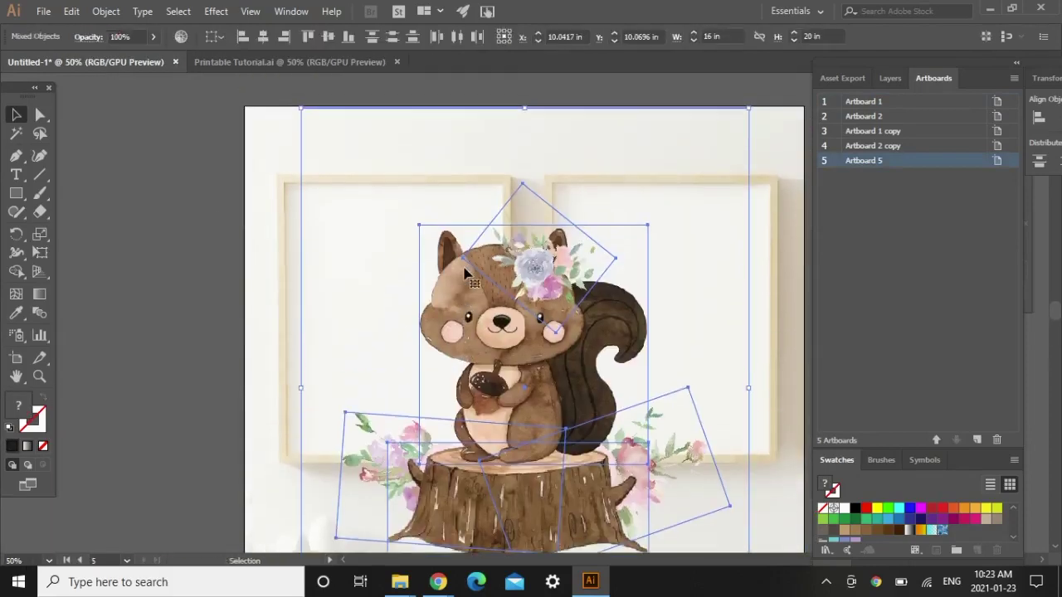
Scale down the pasted squirrel print and fit it inside the mockup's left frame.
left_click_drag(524, 108, 524, 408)
left_click_drag(530, 490, 401, 269)
scroll(400, 270, "down", 2)
mouse_move(495, 391)
left_mouse_down()
mouse_move(517, 403)
mouse_move(500, 398)
left_mouse_up()
left_click(183, 271)
Copy the 16 × 20 in "DREAM BIG little one" print and fit it inside the mockup's right frame.
key("ctrl+minus")
key("ctrl+minus")
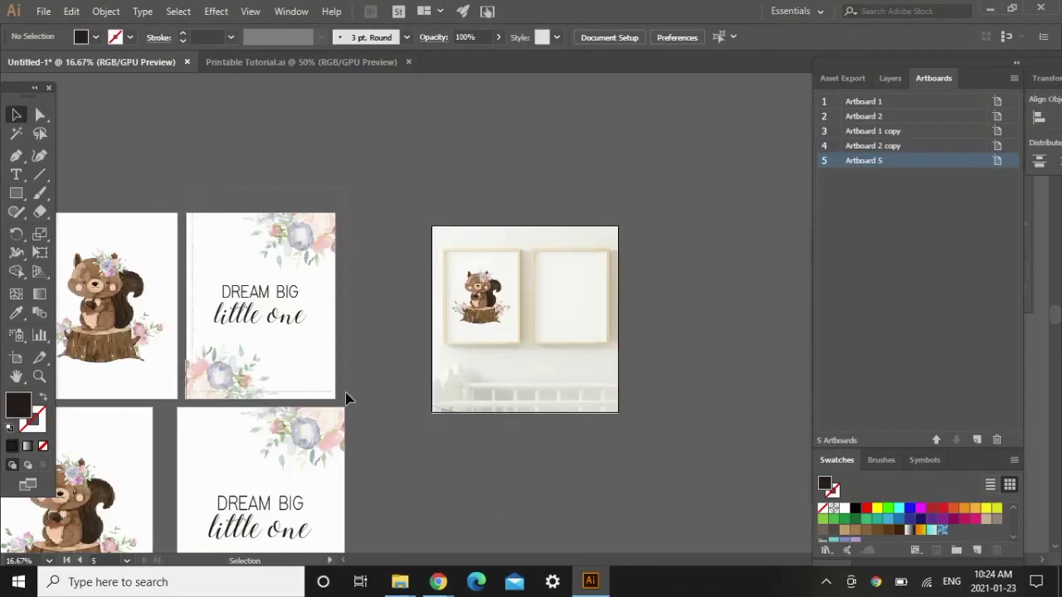
left_click_drag(345, 394, 346, 390)
key("ctrl+c")
left_click(653, 297)
key("ctrl+v")
left_click_drag(539, 238, 597, 298)
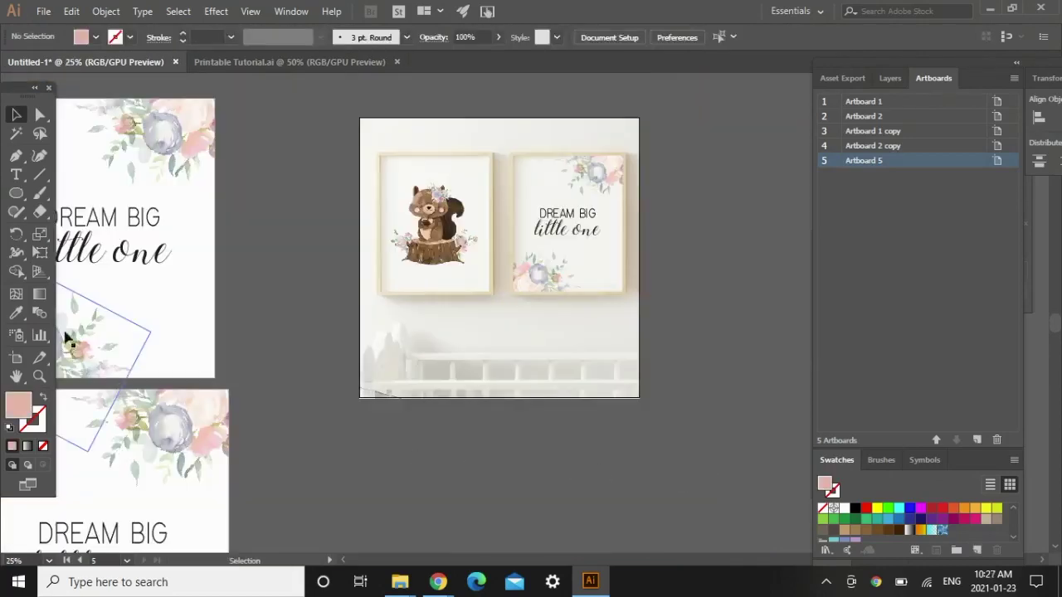
Draw a circle about 6.06 in across and position it over the crib, below the mockup's right frame.
left_click(16, 193)
left_click_drag(549, 321, 635, 404)
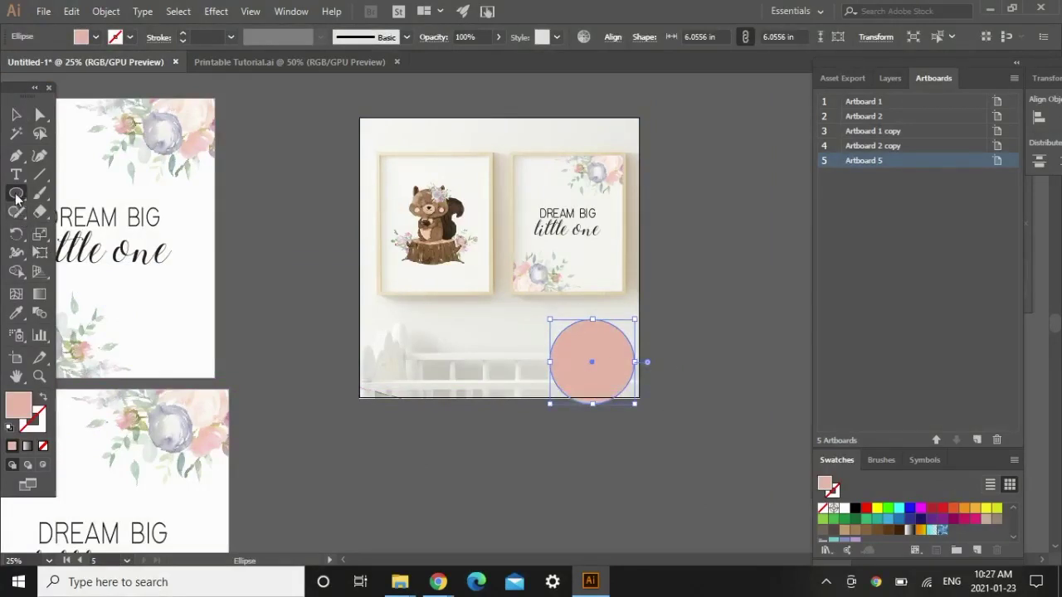
left_click(16, 114)
left_click_drag(599, 362, 589, 346)
scroll(498, 249, "down", 1)
Recolor the circle with a lavender sampled by Eyedropper from the quote print's flowers.
key("i")
left_click(178, 88)
key("v")
left_click(756, 447)
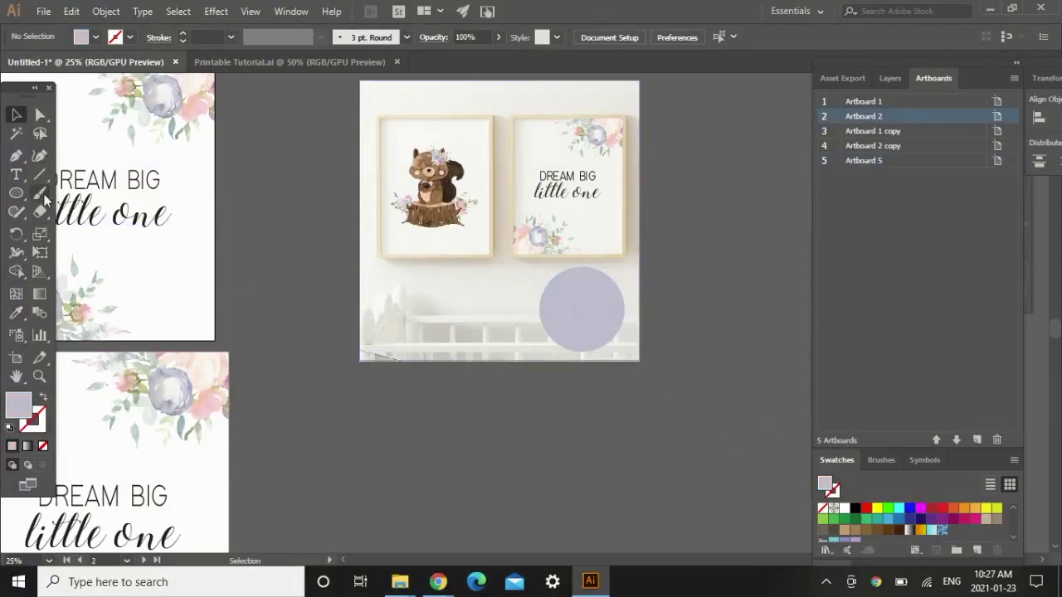
Add the text "DIGITAL DOWNLOAD" below the mockup artboard and enlarge it to about 65.4 pt.
left_click(17, 176)
left_click(537, 407)
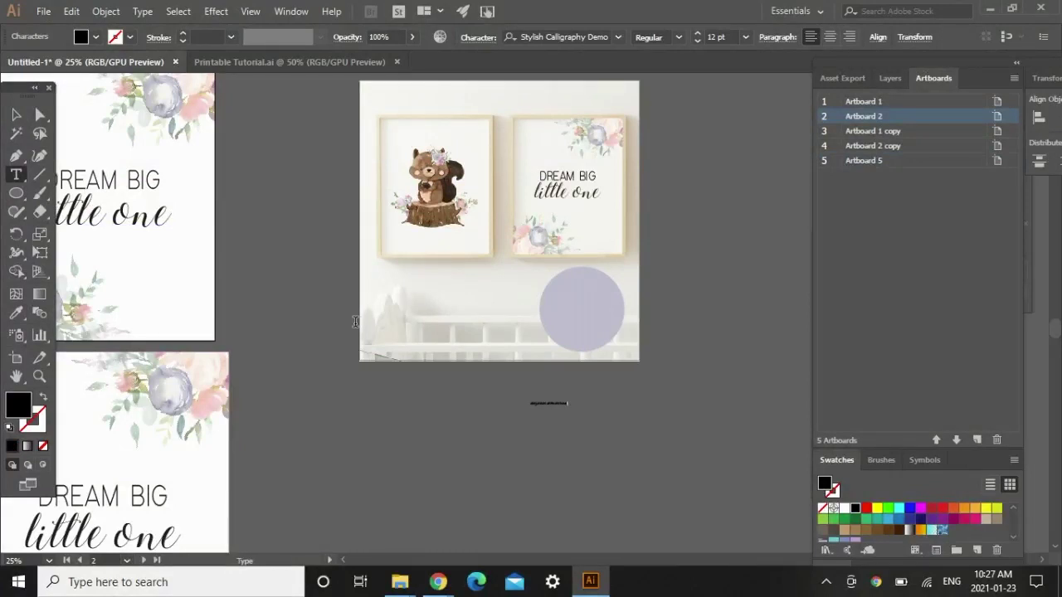
left_click(16, 114)
left_click_drag(569, 411, 727, 500)
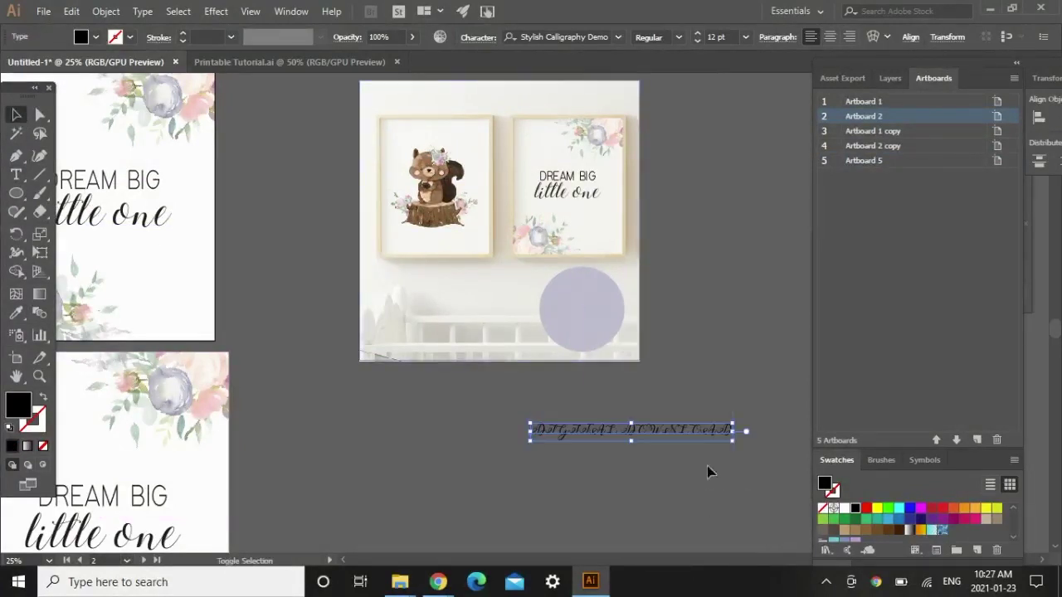
left_click_drag(670, 439, 591, 425)
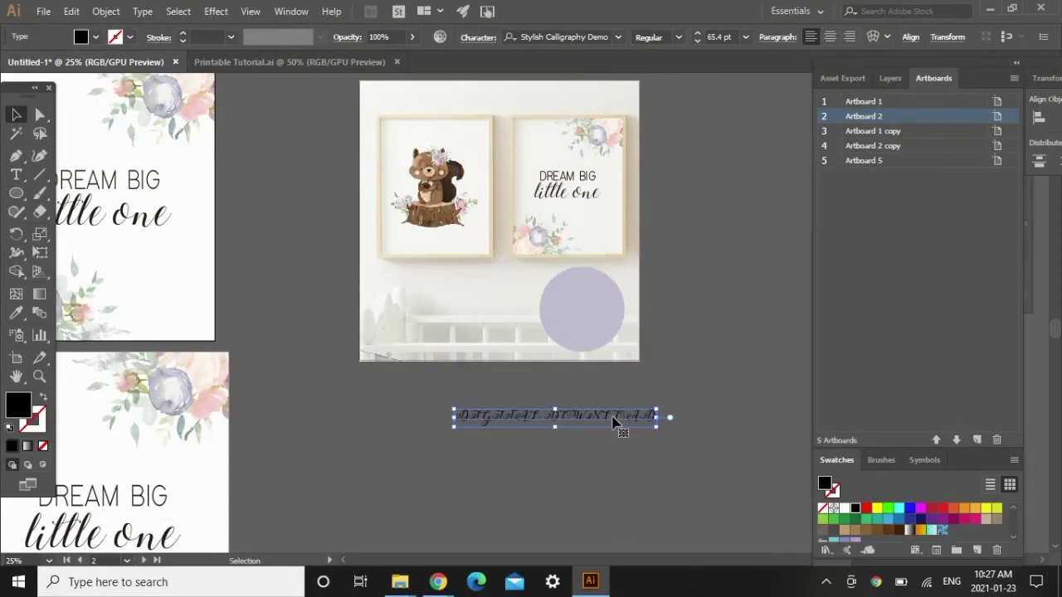
Change the "DIGITAL DOWNLOAD" text's font to Franklin Gothic Demi Cond.
double_click(612, 418)
key("ctrl+a")
left_click(617, 37)
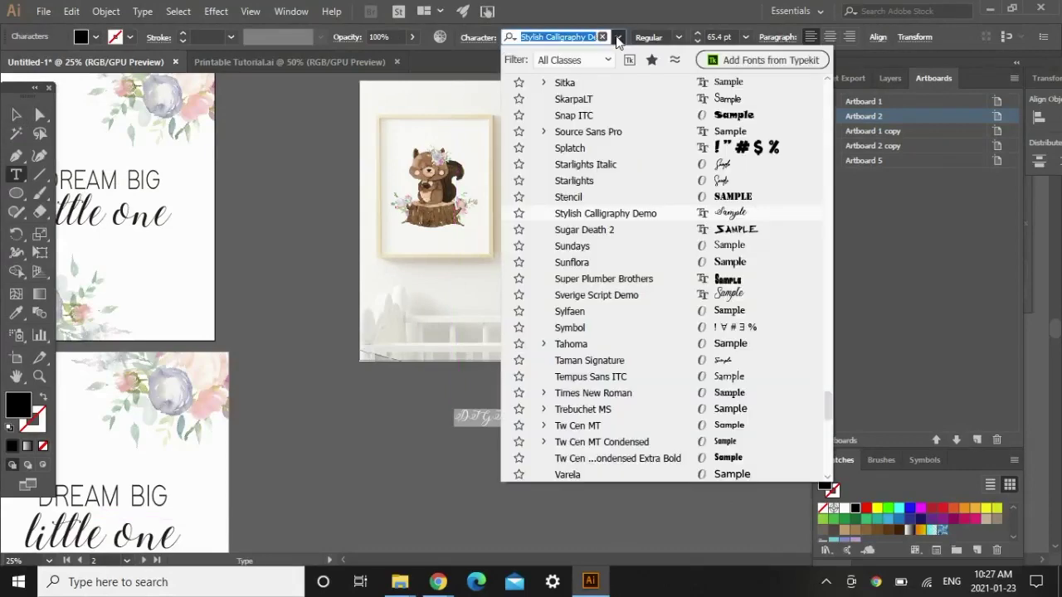
type("FRA")
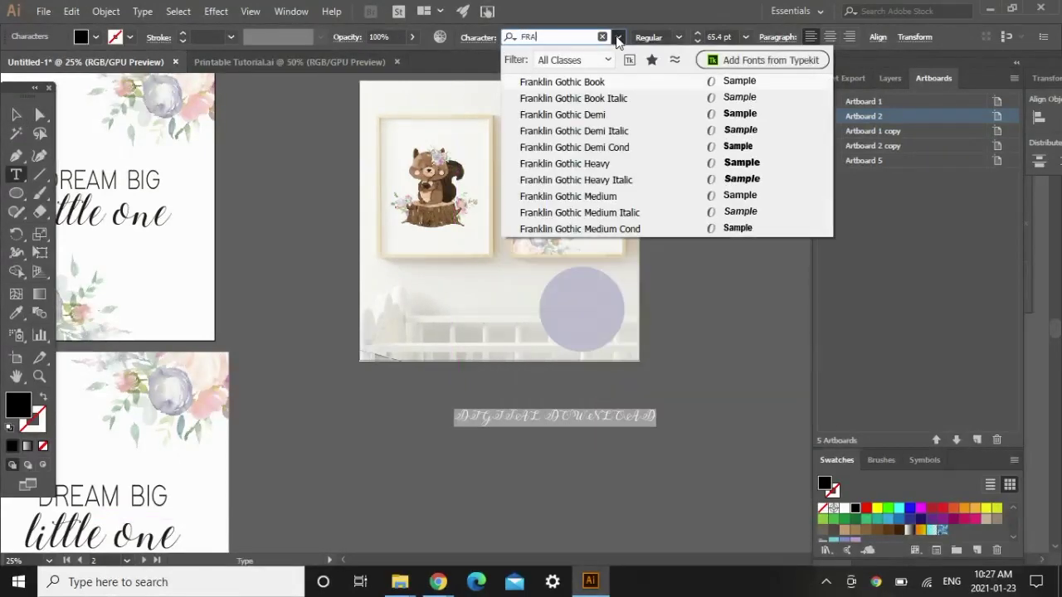
type("NK")
left_click(620, 146)
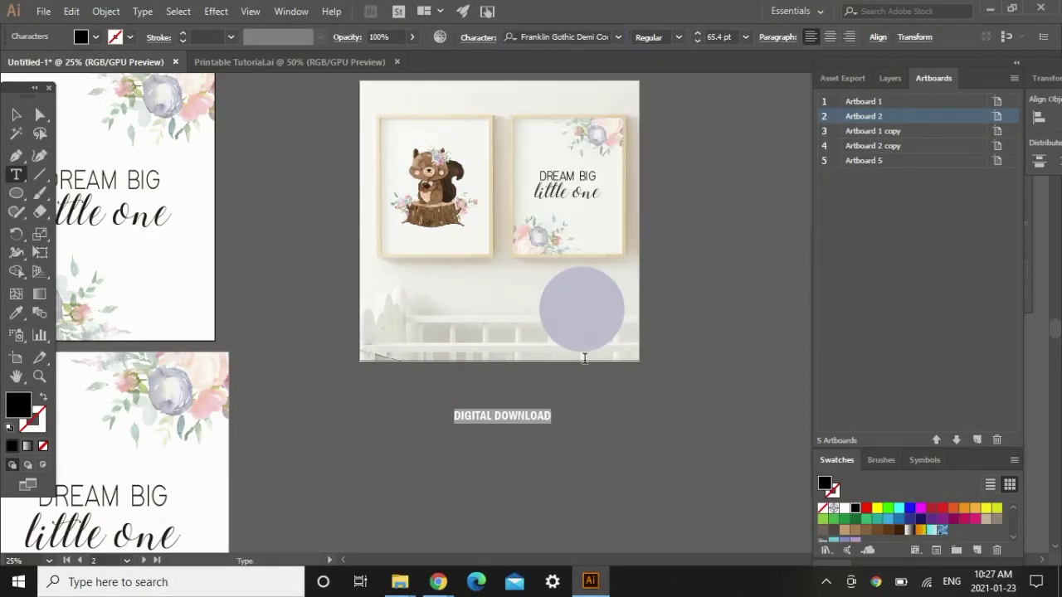
left_click(18, 114)
Break "DIGITAL DOWNLOAD" into two centered lines, enlarge it to about 83.76 pt, and place it in the lavender circle.
double_click(496, 417)
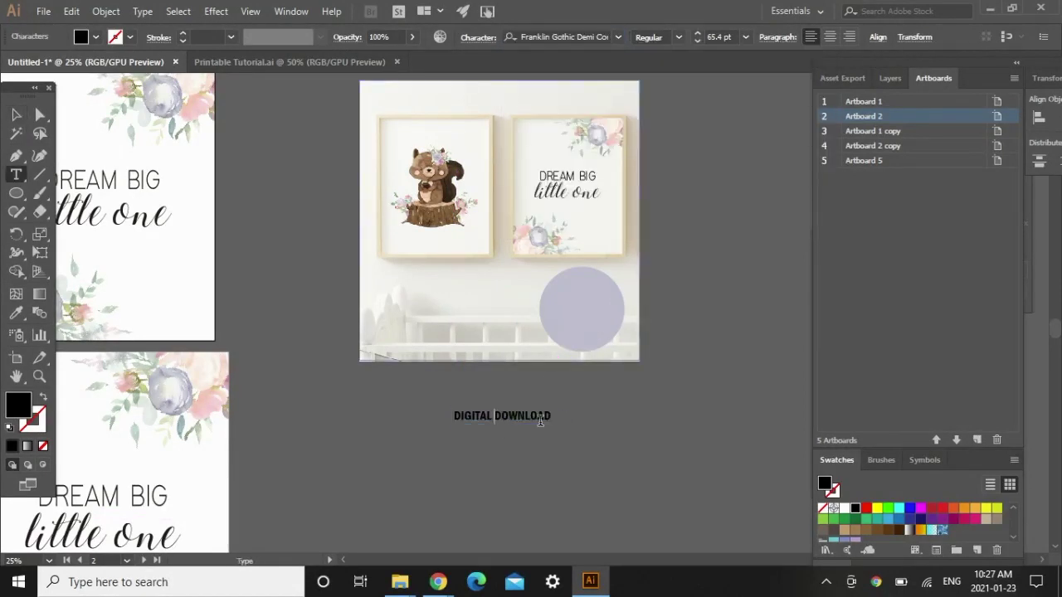
key("Return")
key("Escape")
left_click_drag(455, 419, 587, 323)
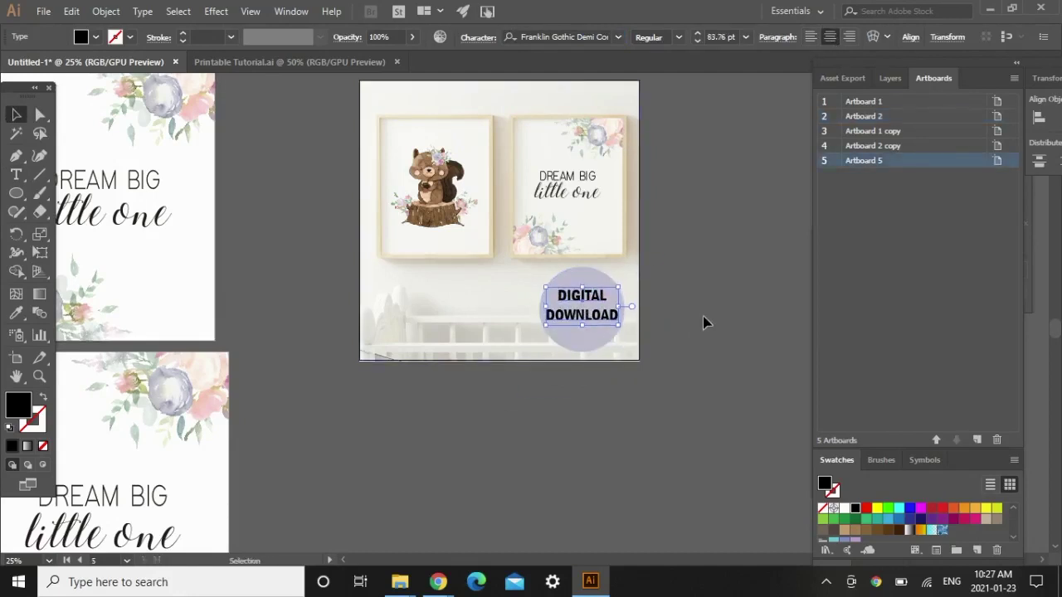
left_click(703, 321)
Add a new 20 × 20 in artboard directly below the framed mockup artboard, aligned with its edges.
scroll(686, 308, "up", 1)
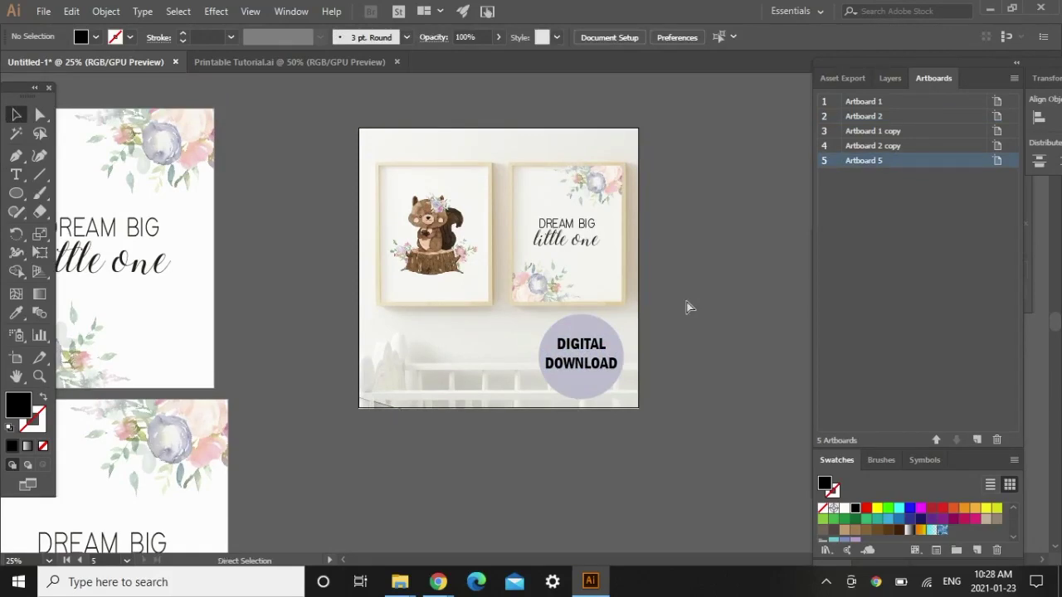
scroll(686, 308, "down", 2)
scroll(678, 307, "down", 1)
left_click(16, 358)
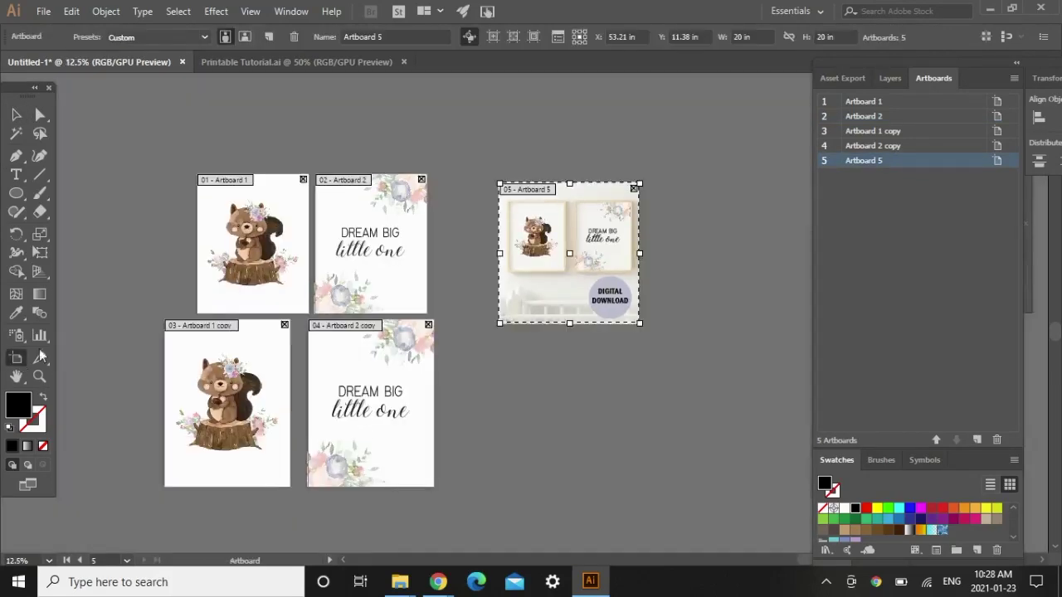
left_click(268, 37)
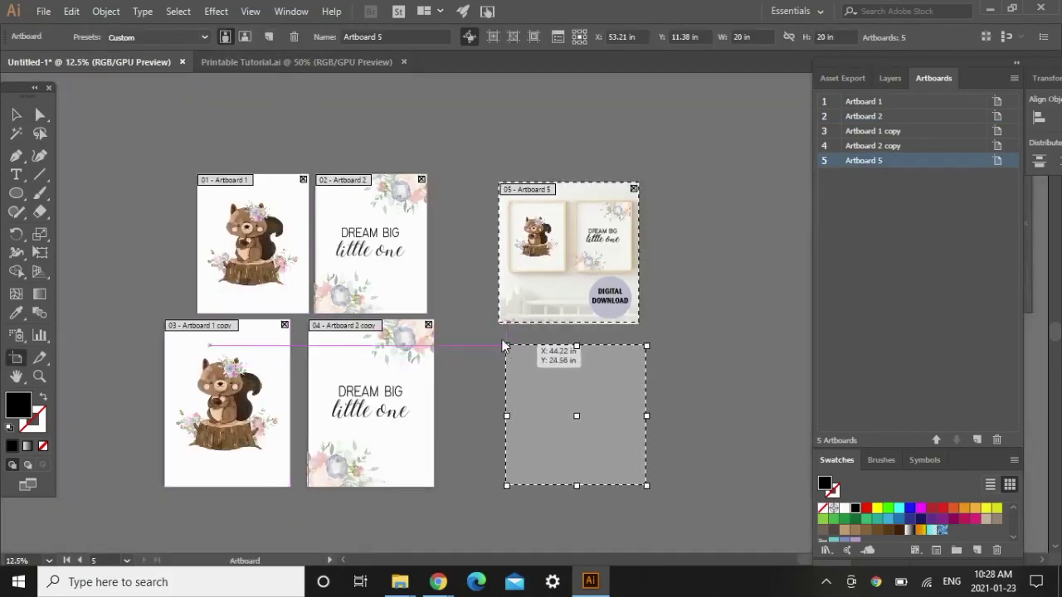
left_click(645, 345)
key("Escape")
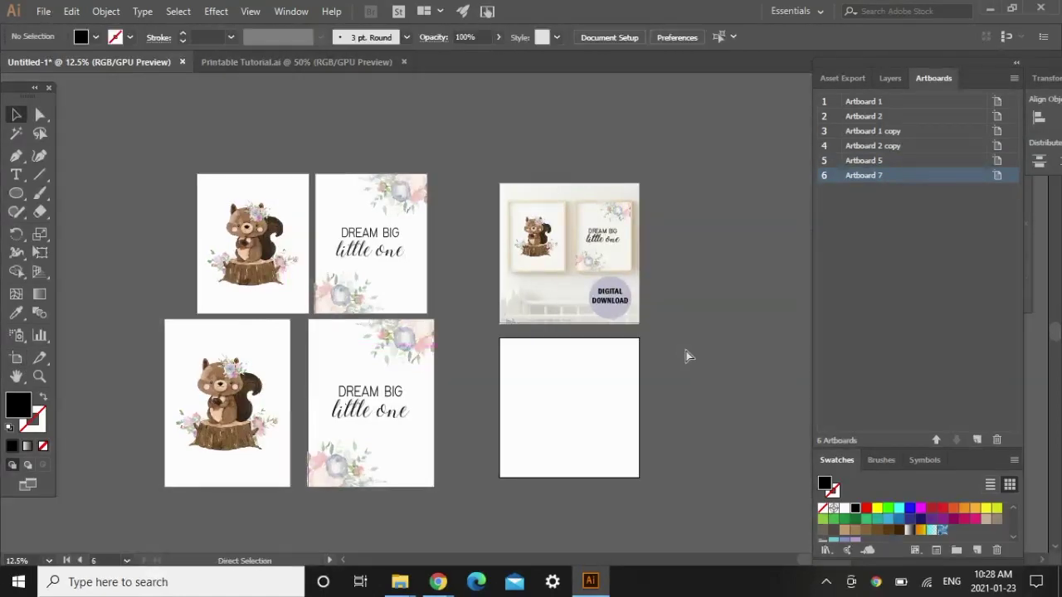
Place the single-frame playroom mockup image from the second frame mockup folder into the document.
key("ctrl+plus")
scroll(669, 407, "down", 1)
mouse_move(410, 585)
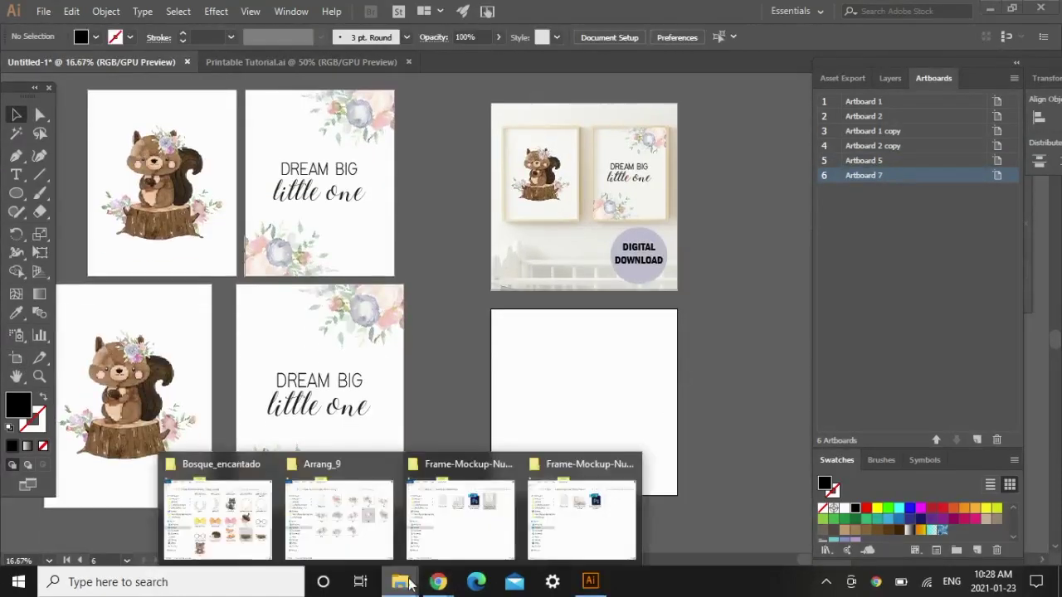
left_click(579, 534)
left_click_drag(695, 61, 897, 85)
left_click_drag(896, 234, 489, 334)
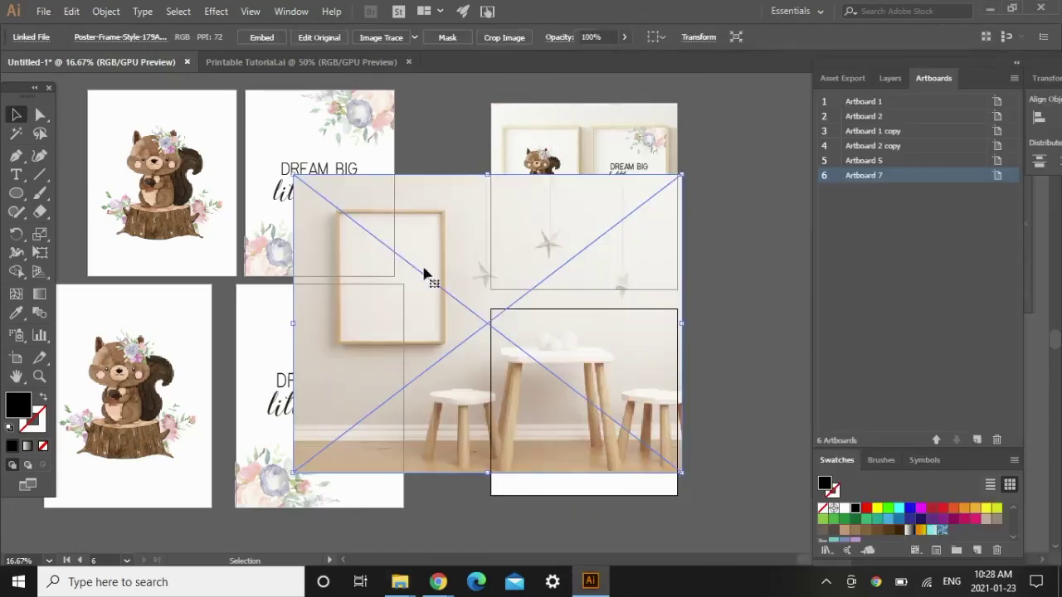
Embed the playroom mockup image and fit it over the blank artboard, scaled down to just cover the artboard's height.
left_click_drag(402, 231, 605, 365)
scroll(506, 273, "down", 5)
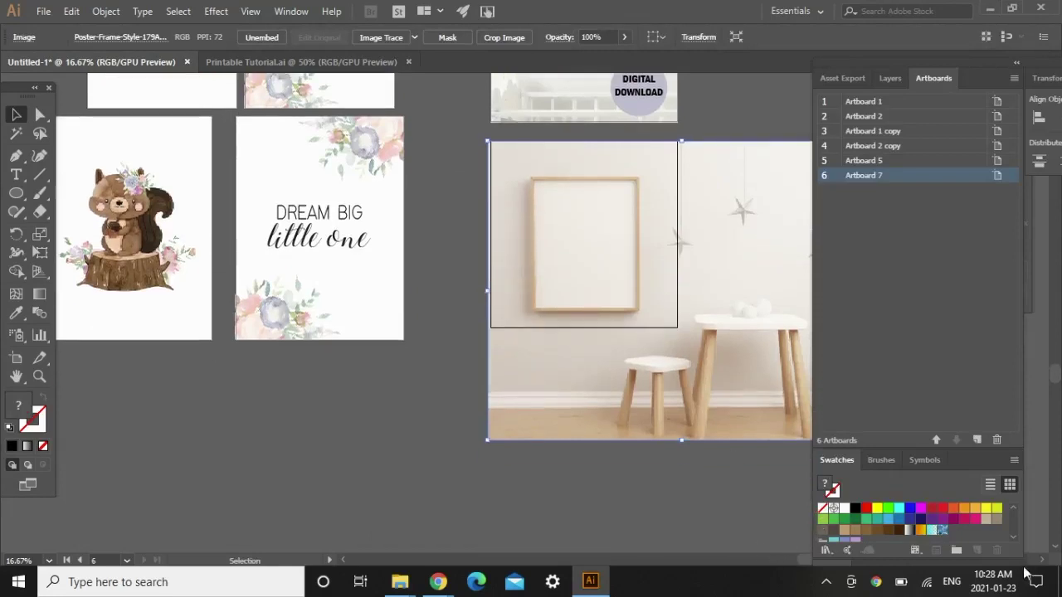
scroll(1041, 564, "right", 5)
left_click_drag(729, 440, 585, 331)
scroll(498, 249, "up", 3)
left_click(431, 174)
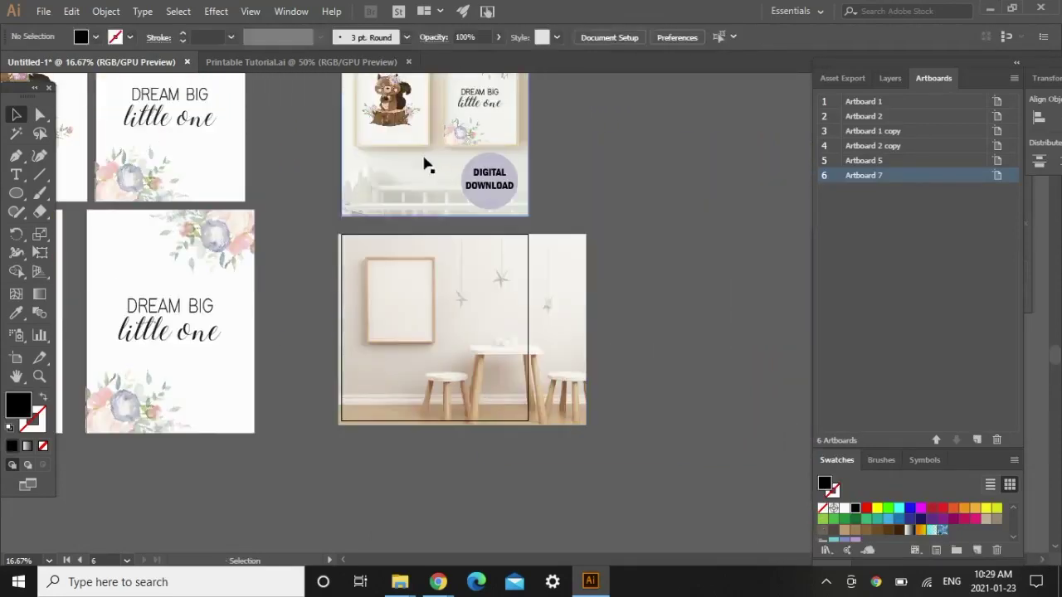
scroll(490, 392, "up", 4)
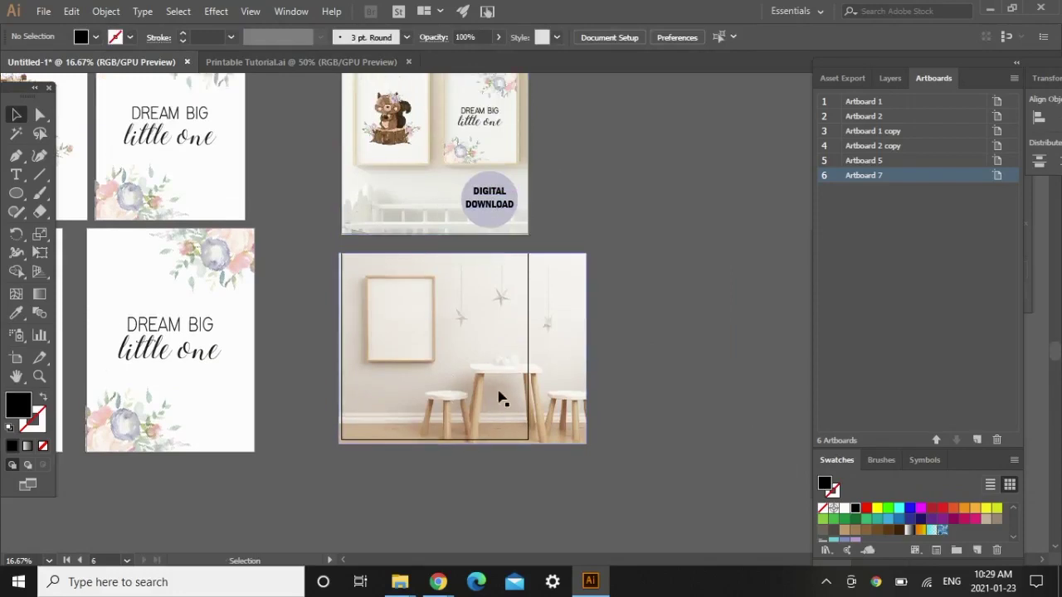
scroll(664, 290, "left", 5)
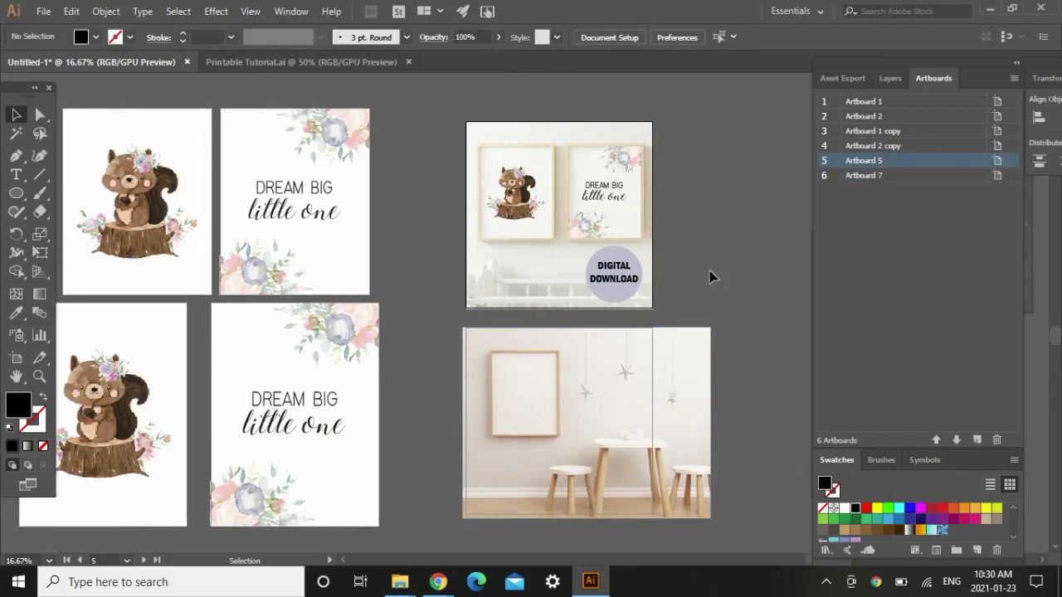
left_click_drag(581, 147, 124, 312)
Set up a JPEG export using artboards with the range limited to 5, and cancel the export.
left_click(16, 357)
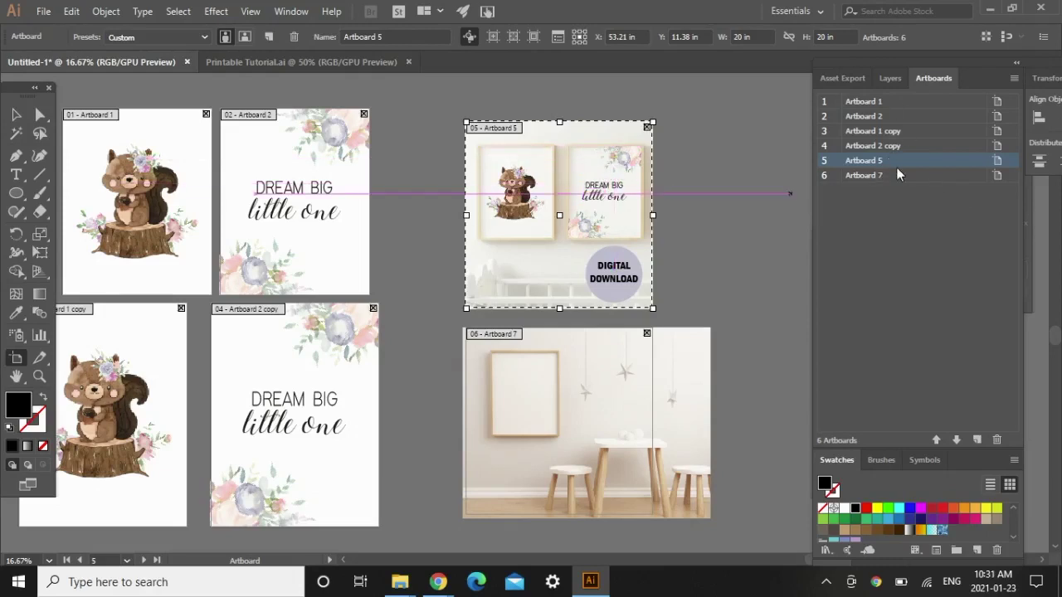
left_click(43, 12)
mouse_move(154, 285)
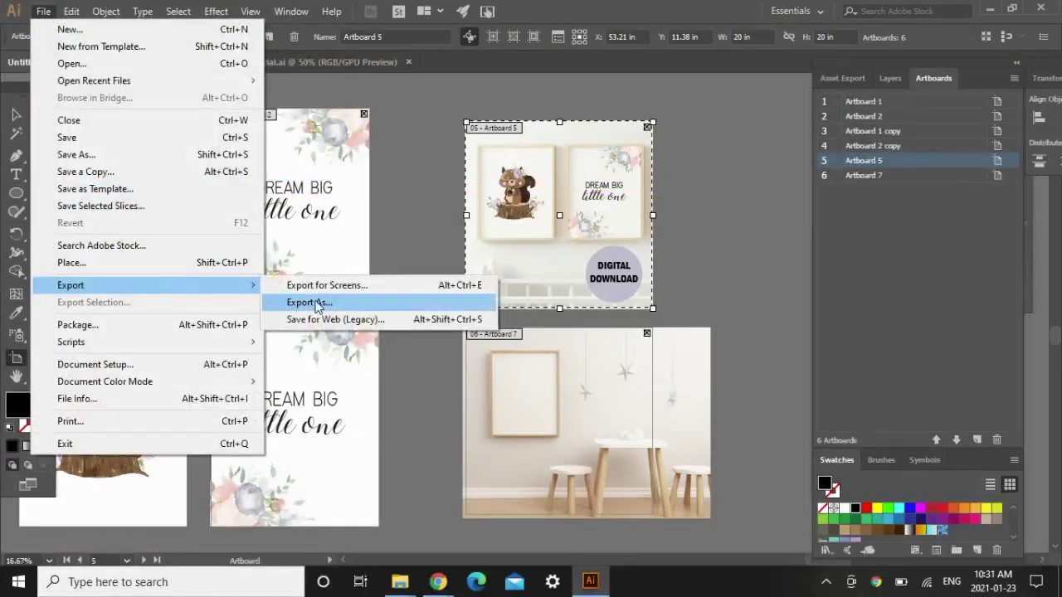
left_click(314, 303)
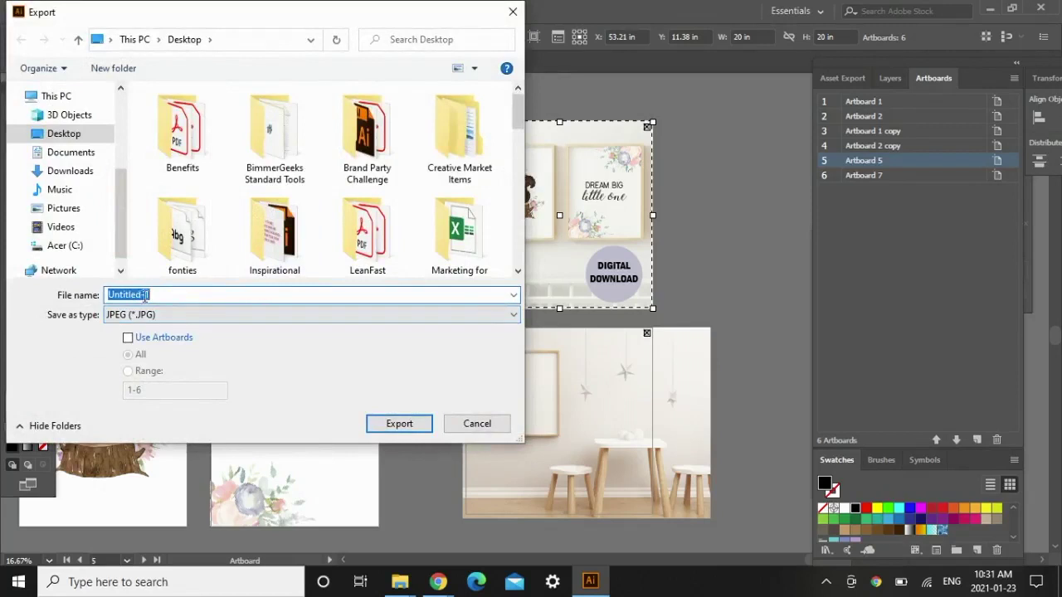
left_click(128, 338)
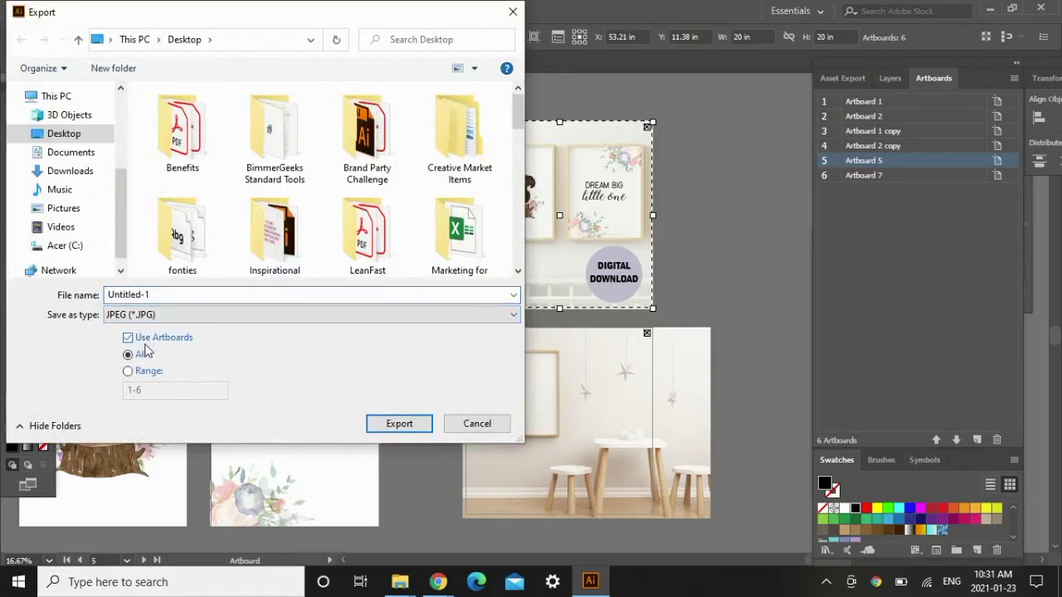
left_click(145, 371)
left_click_drag(148, 390, 129, 390)
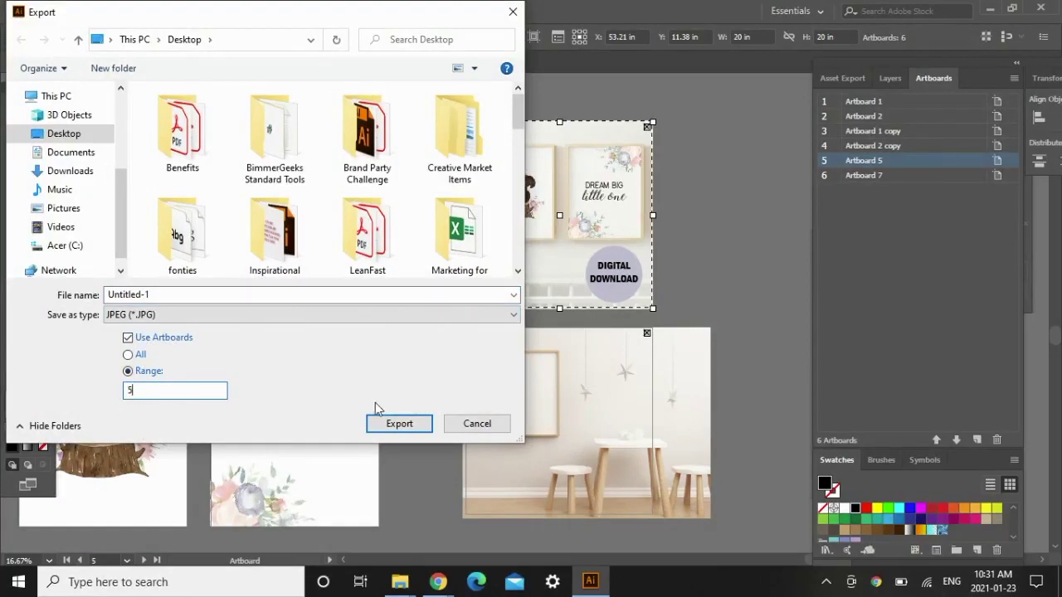
left_click(475, 423)
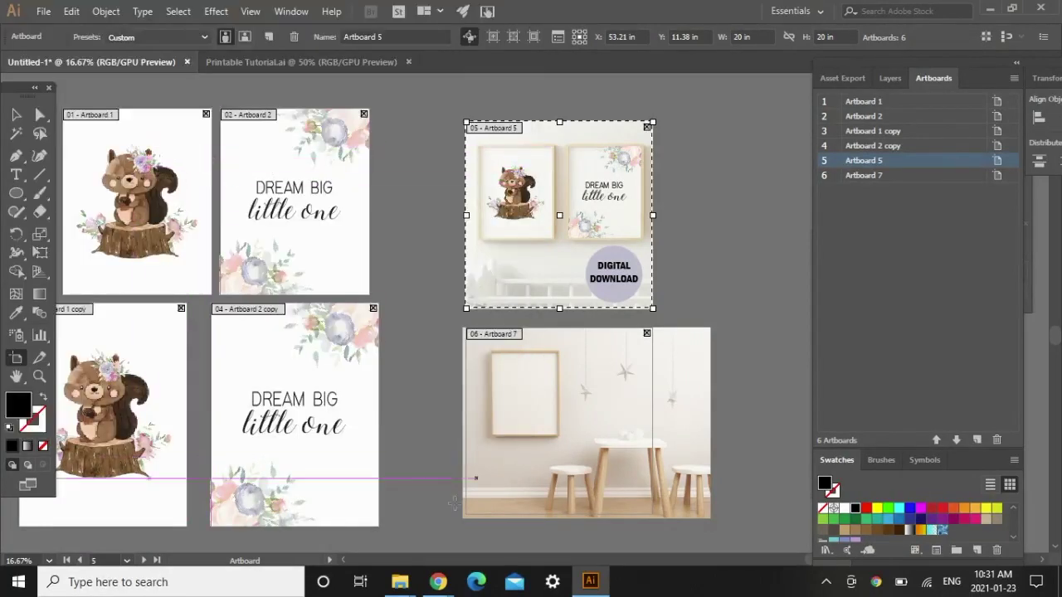
Select the 16 × 20 in squirrel artboard, set up an Adobe PDF save limited to artboard range 1, and cancel it.
left_click(343, 560)
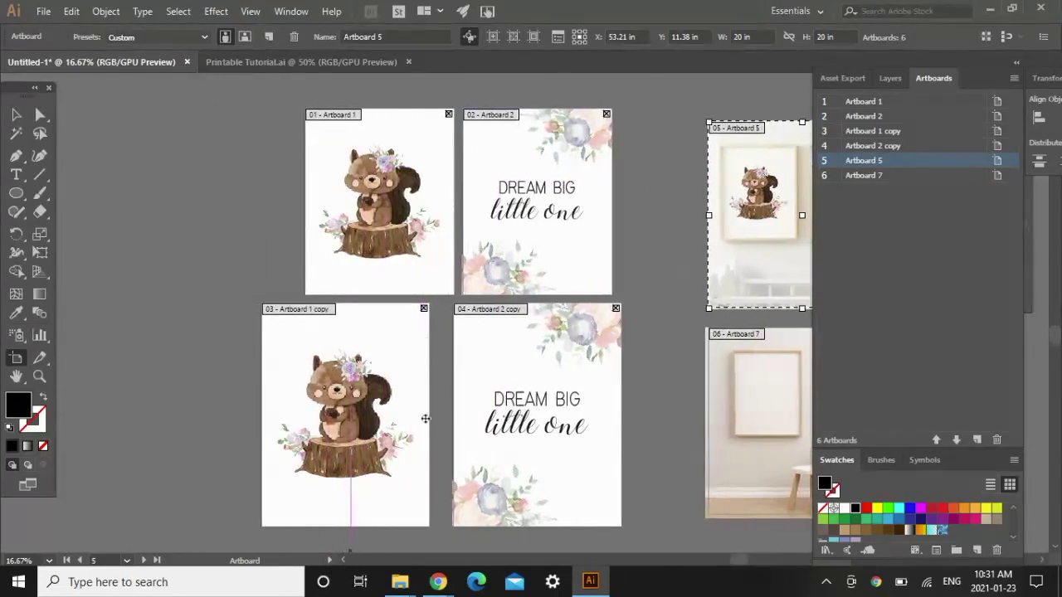
left_click(16, 114)
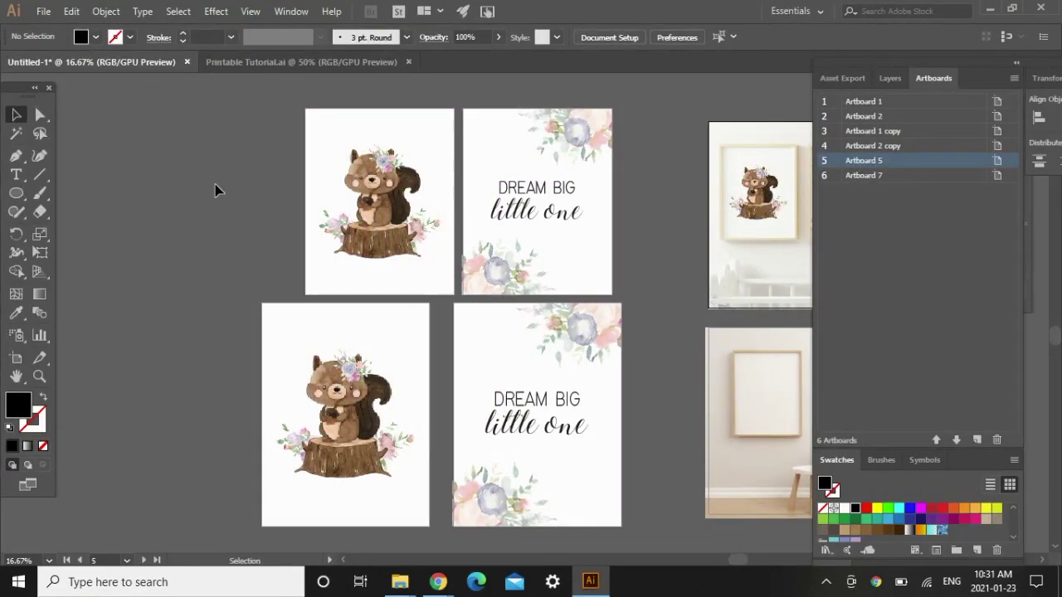
left_click(15, 357)
left_click(396, 136)
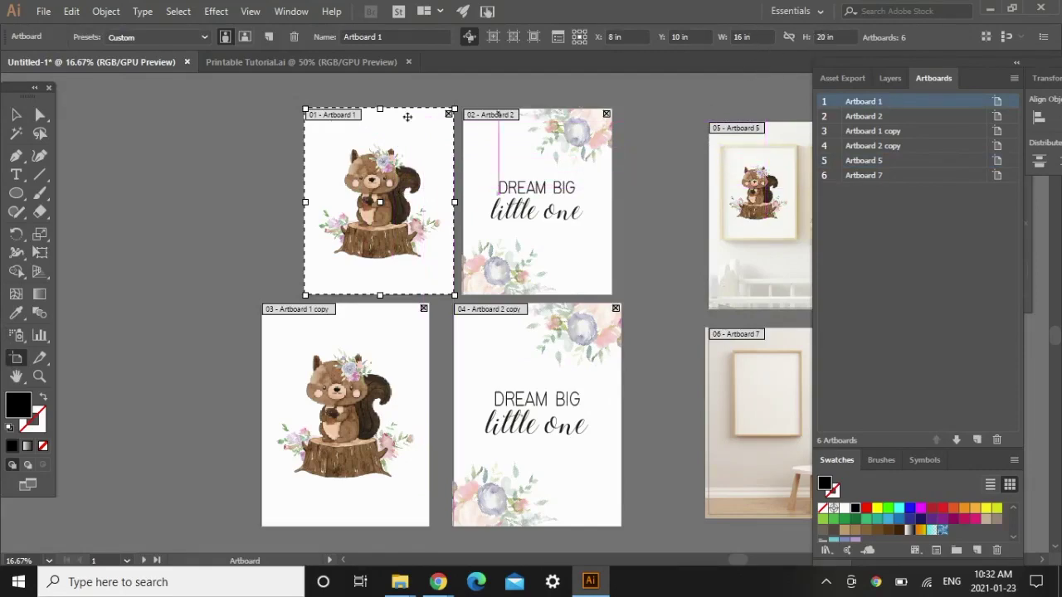
left_click(43, 11)
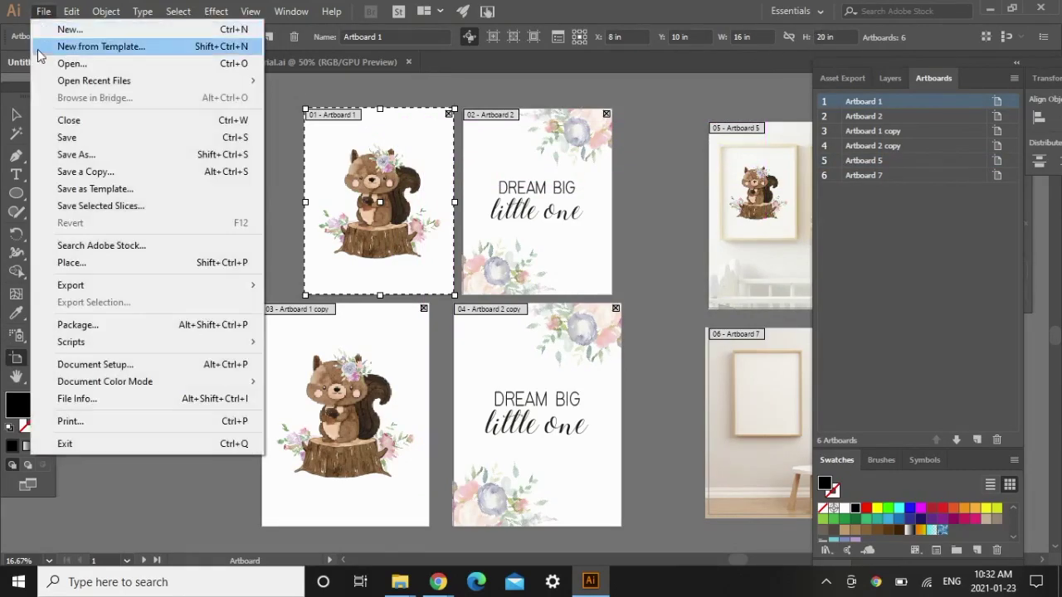
left_click(340, 267)
left_click(191, 315)
left_click(192, 336)
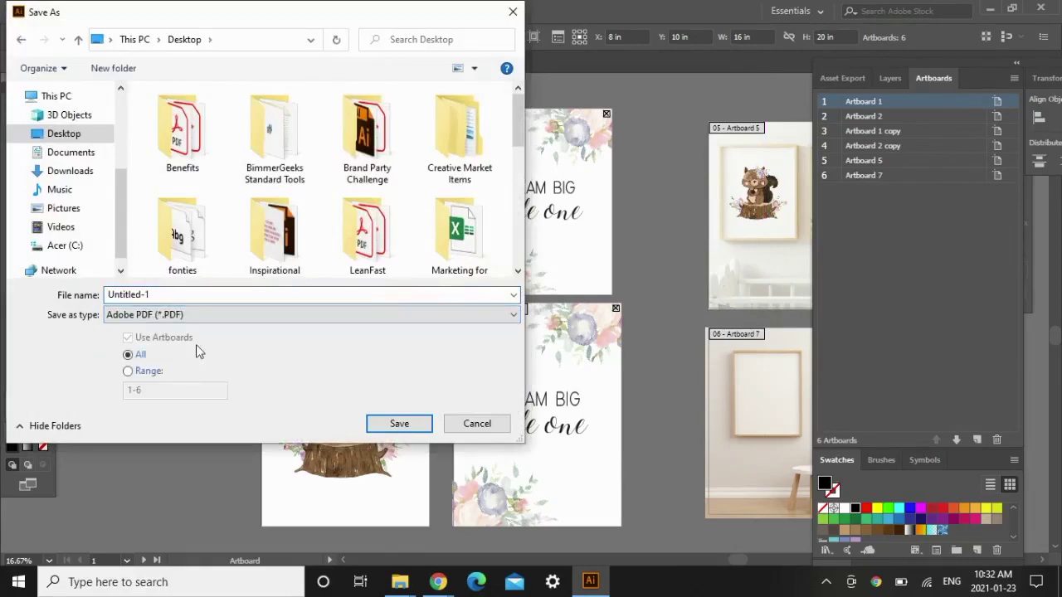
left_click(147, 372)
left_click_drag(144, 390, 126, 392)
type("1")
left_click_drag(149, 295, 119, 296)
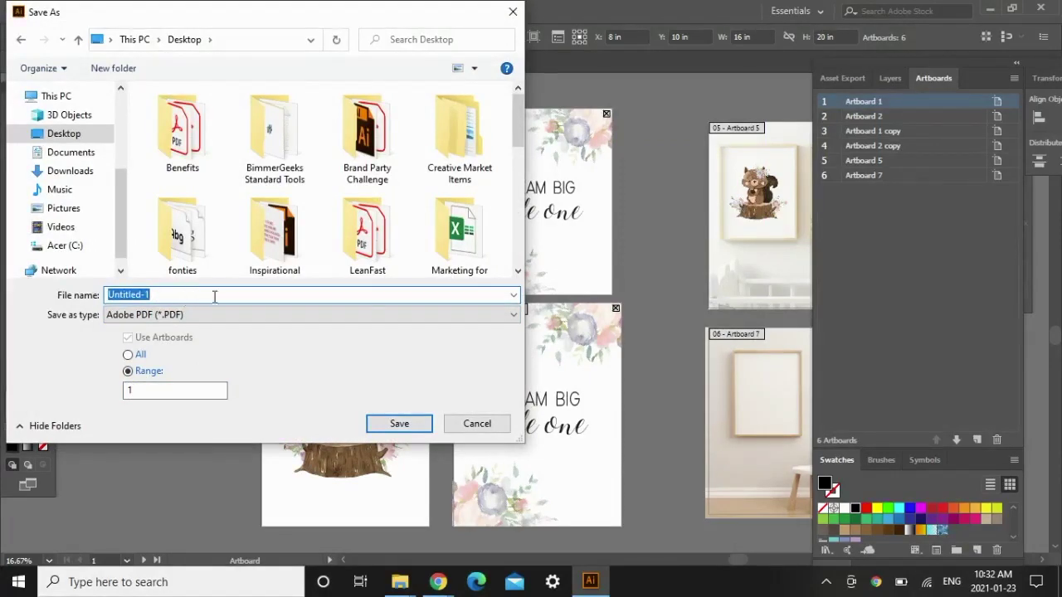
left_click(480, 424)
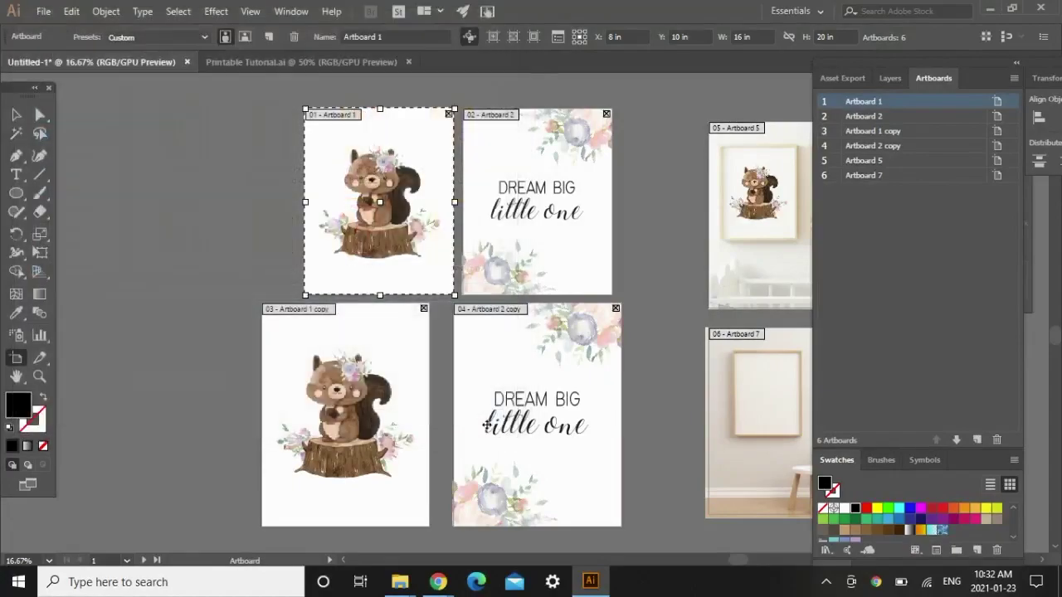